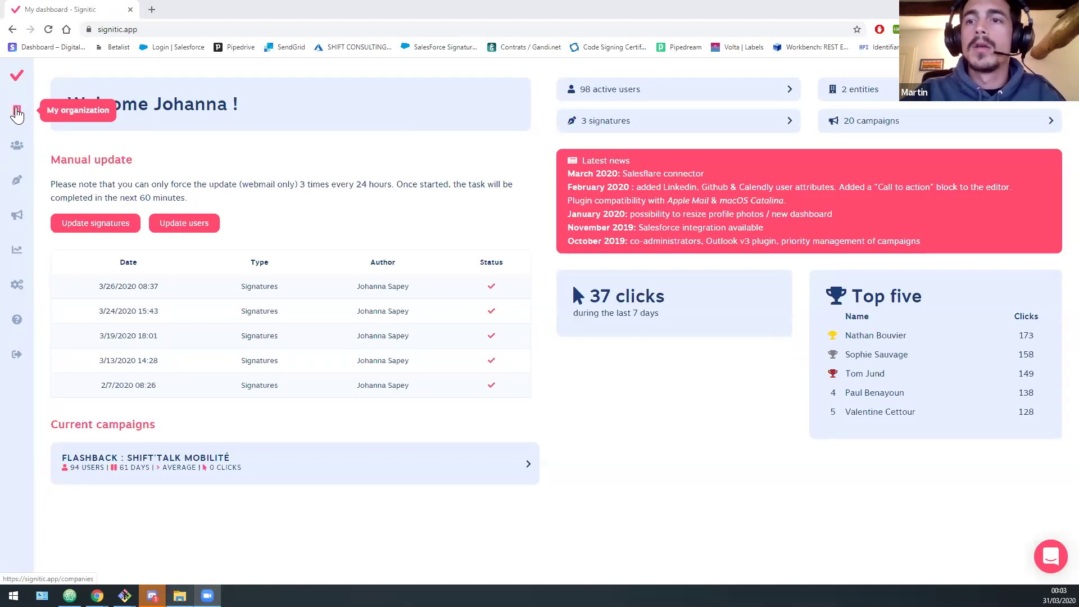
Open the Shift Consulting entity form under My organization and scroll to its social network fields.
left_click(16, 114)
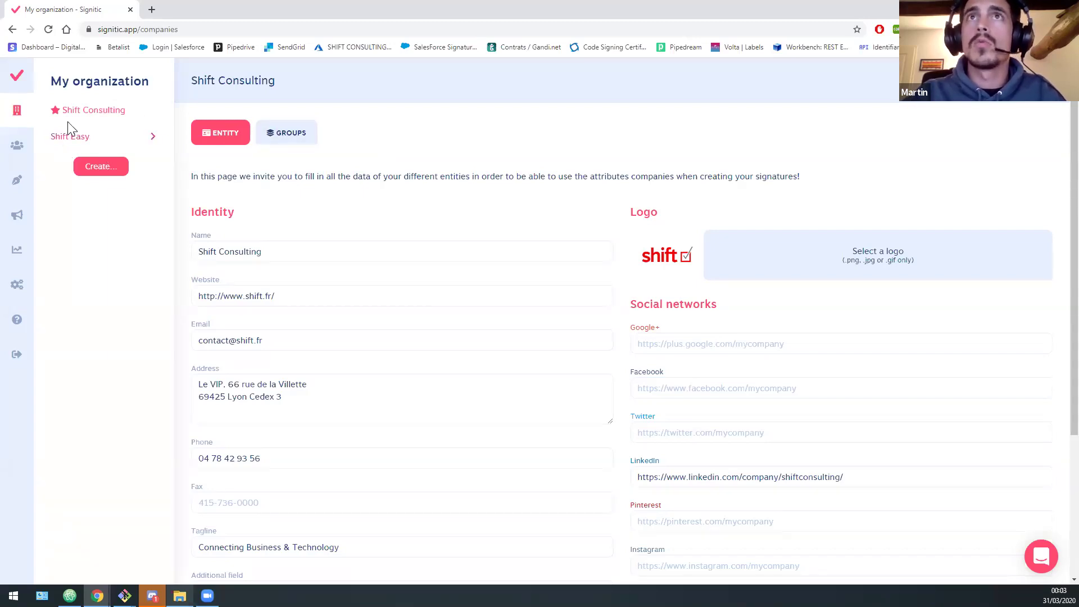
scroll(1052, 181, "down", 2)
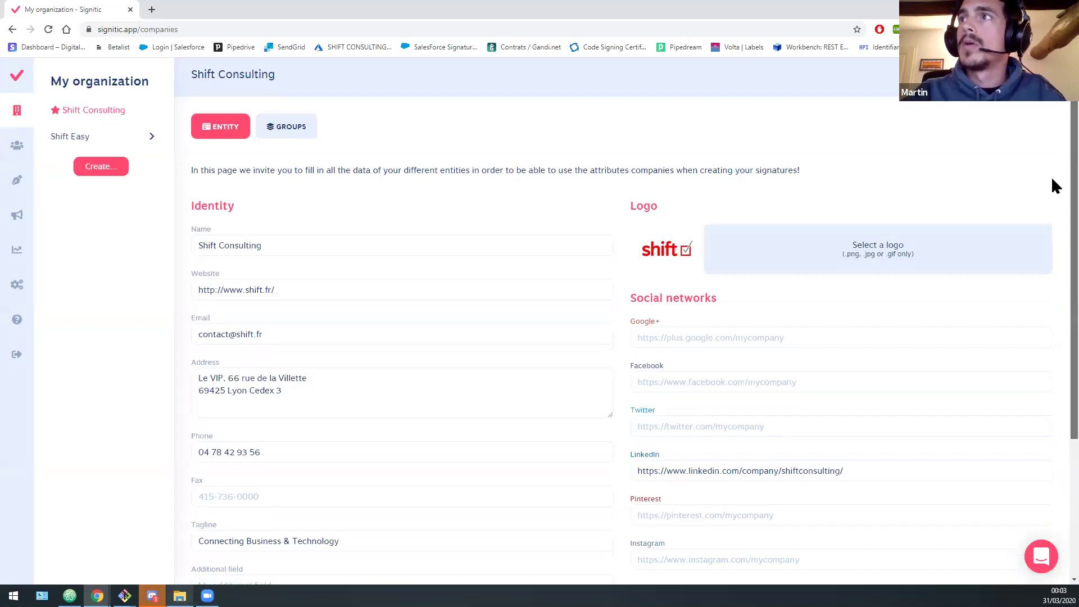
scroll(1052, 185, "down", 2)
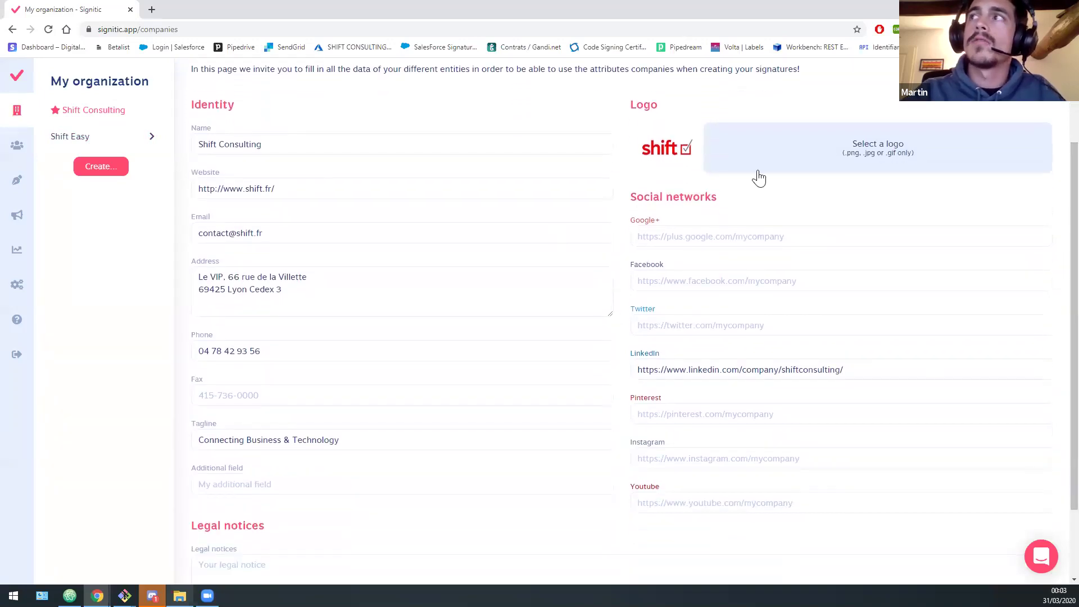
scroll(1052, 219, "down", 2)
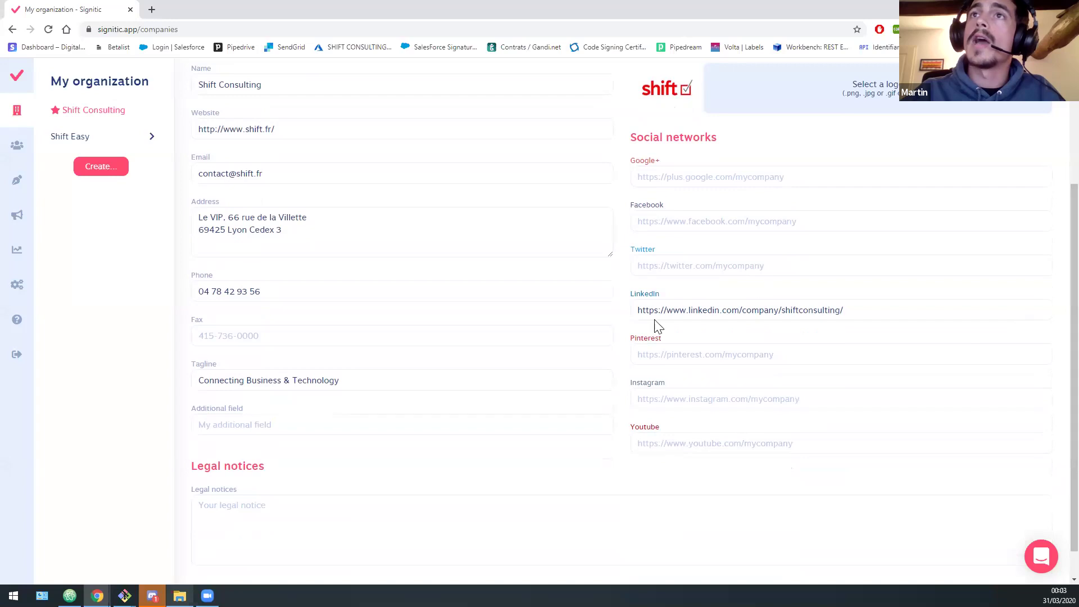
Inspect the entity's LinkedIn, Twitter and Fax fields without changing them.
left_click(697, 299)
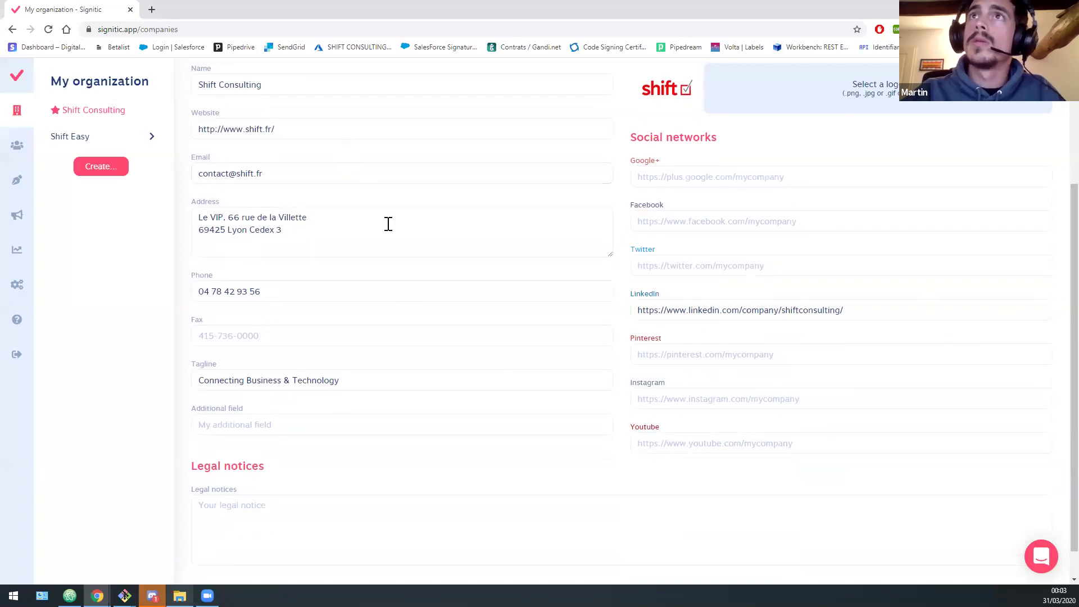
scroll(387, 223, "up", 2)
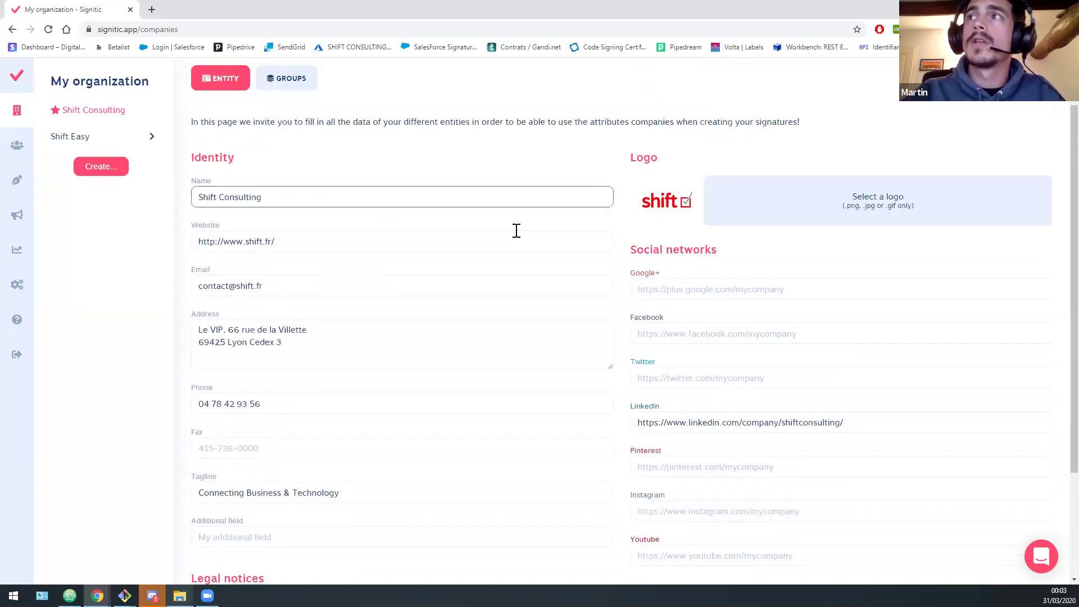
scroll(515, 232, "down", 2)
scroll(415, 270, "up", 1)
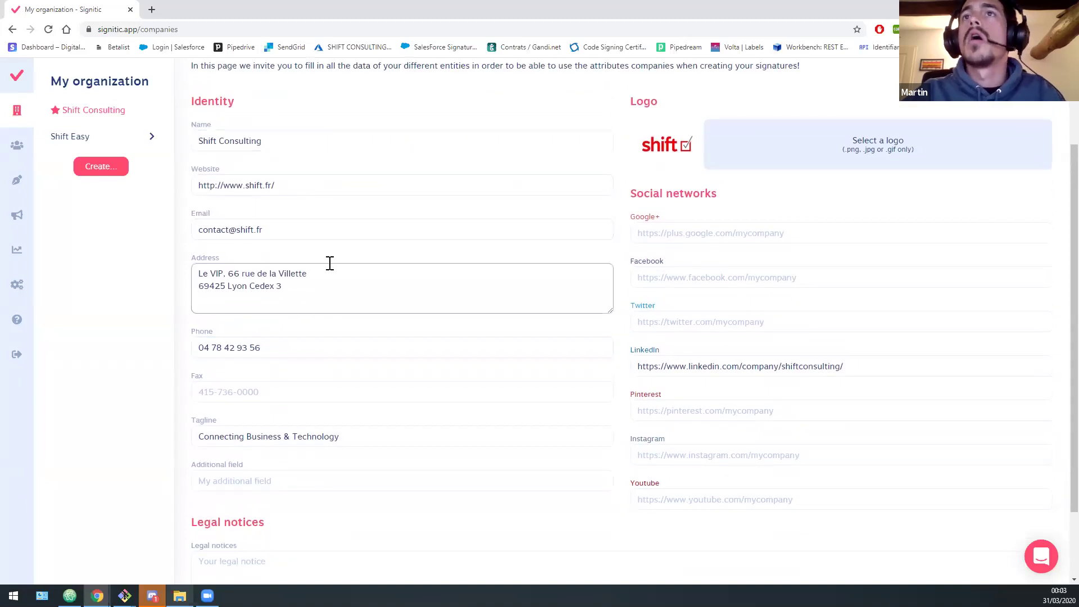
scroll(365, 314, "down", 1)
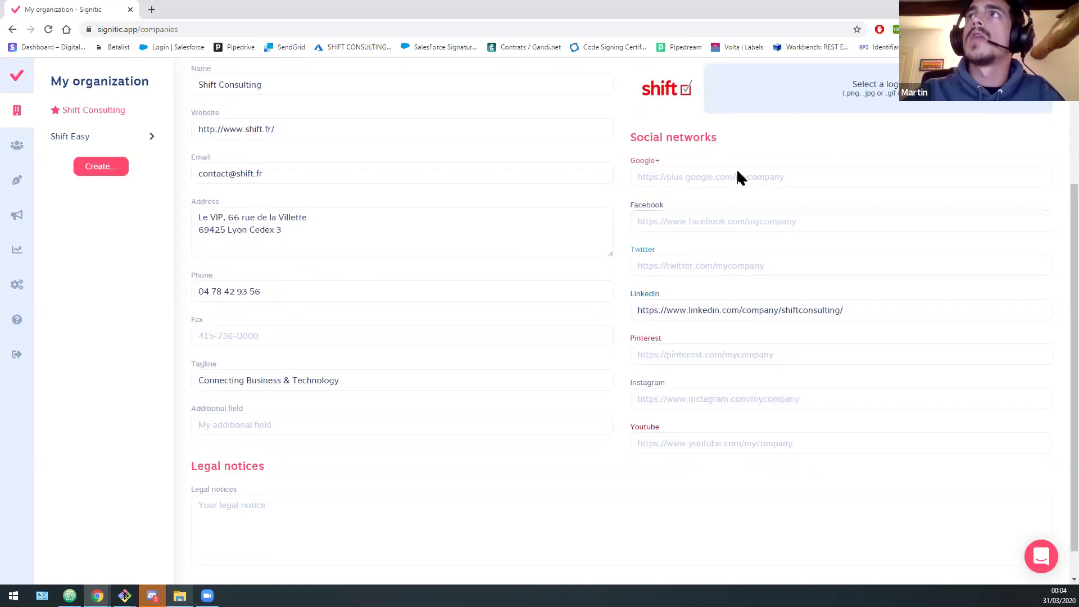
left_click(968, 267)
left_click(1053, 333)
scroll(911, 320, "up", 1)
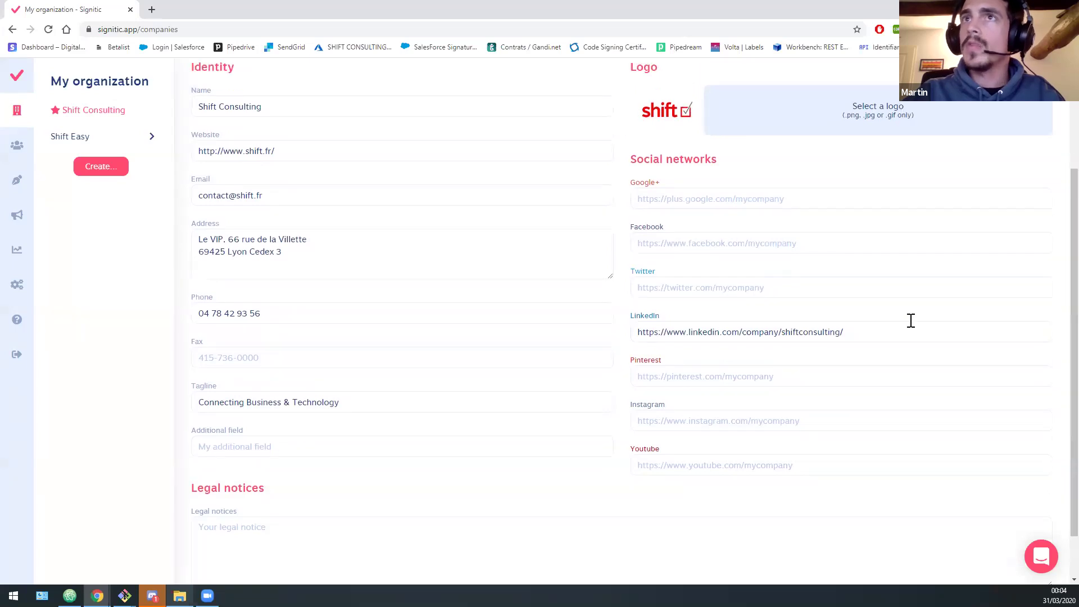
left_click(458, 352)
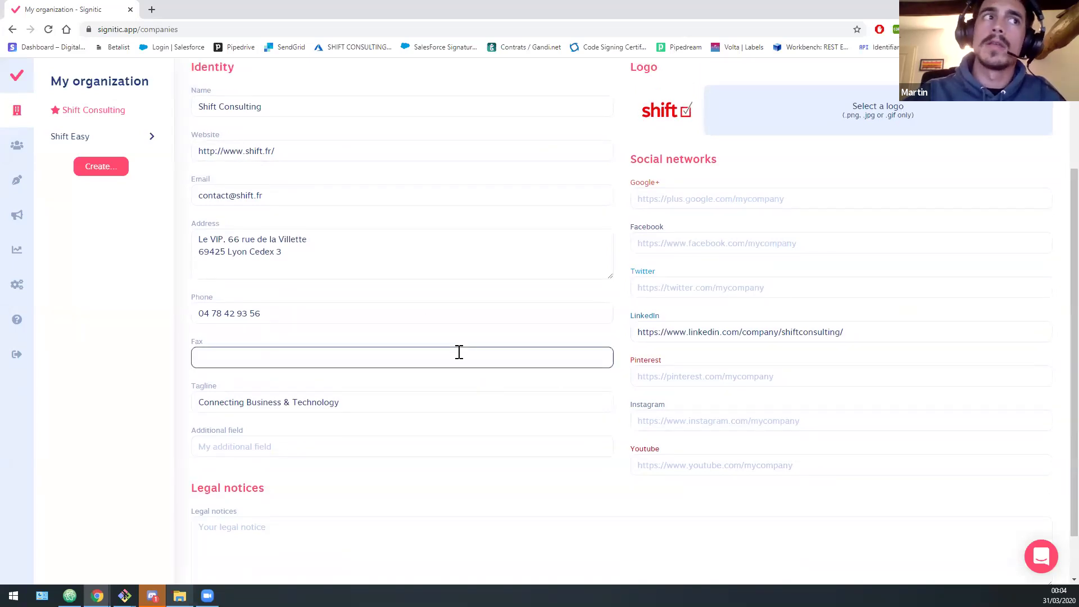
scroll(360, 250, "up", 2)
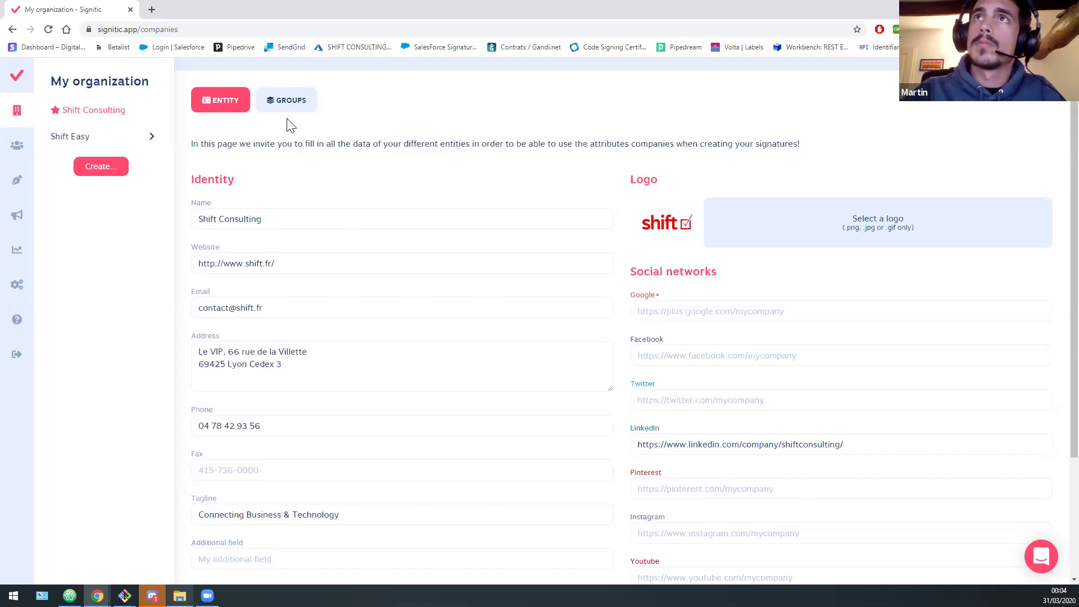
View the Shift Consulting group tables, then open the list of 98 active users.
left_click(291, 101)
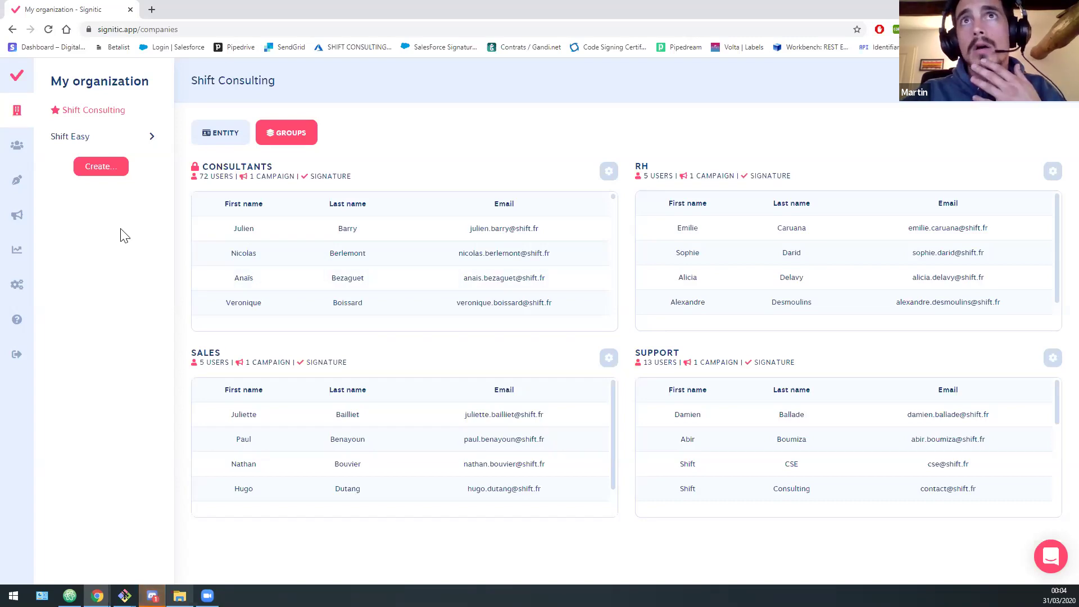
left_click(18, 149)
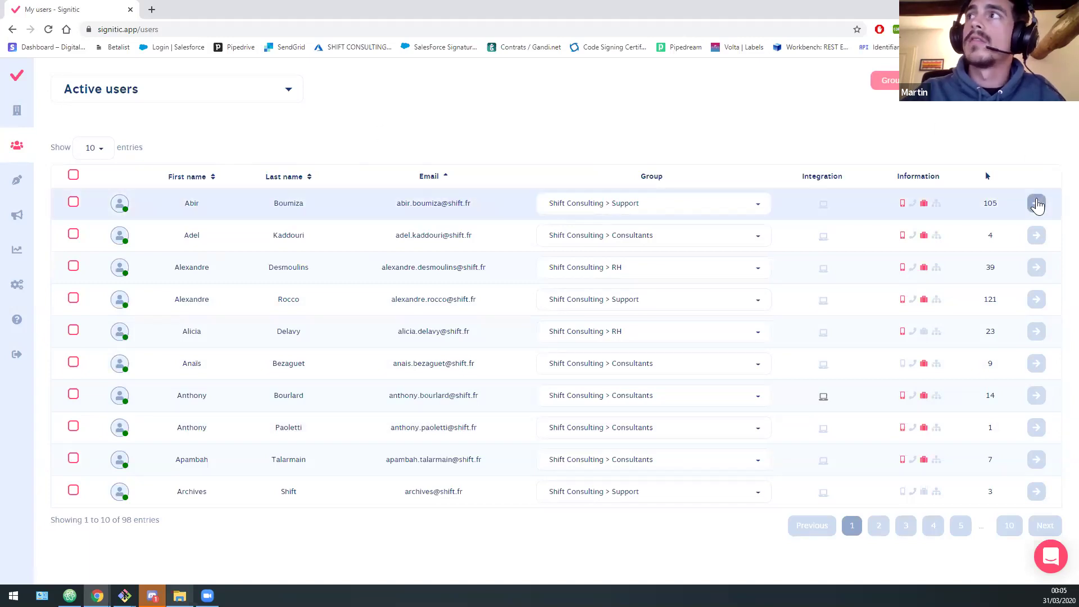
left_click(1037, 206)
scroll(441, 239, "down", 2)
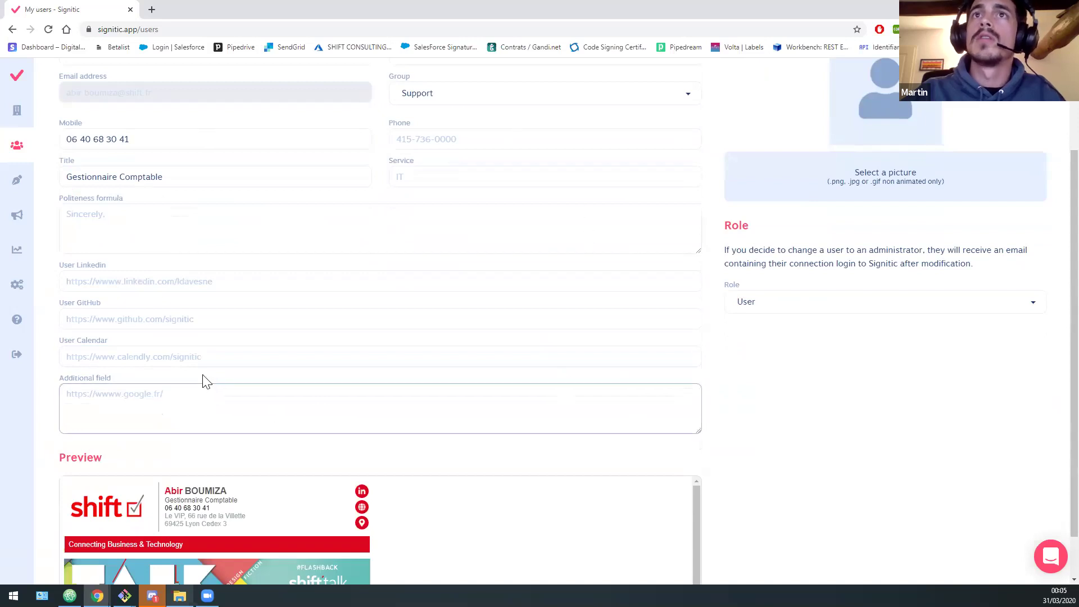
scroll(193, 381, "up", 2)
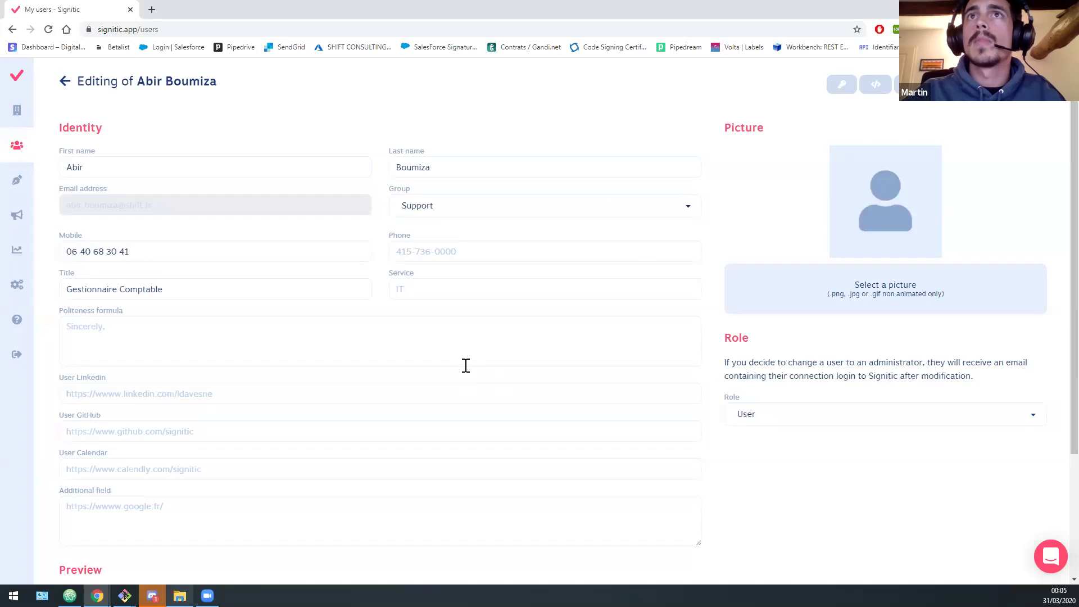
scroll(302, 337, "down", 1)
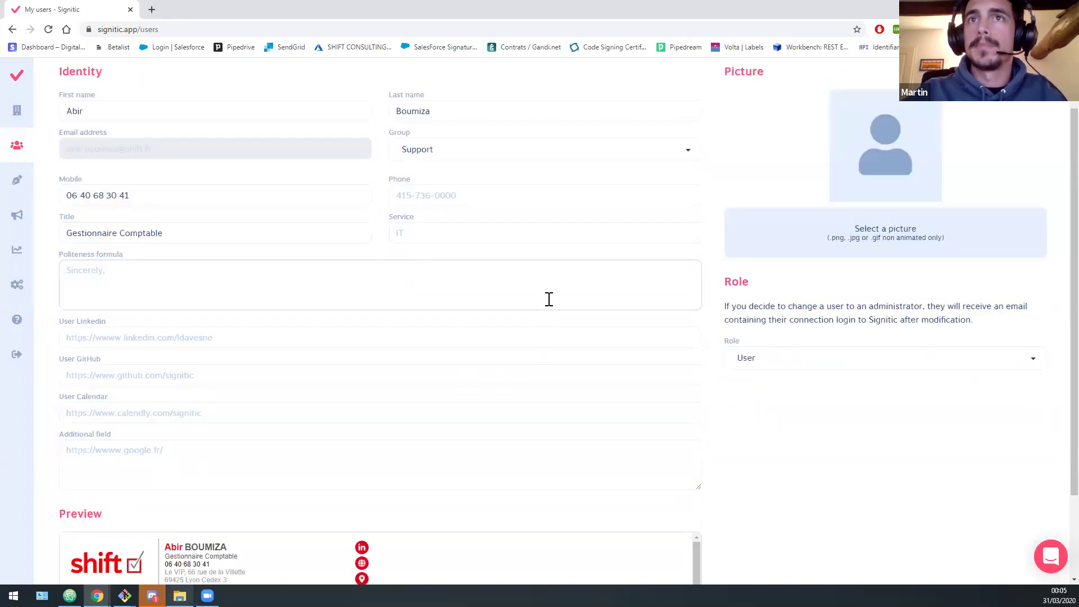
scroll(549, 279, "down", 1)
left_click(551, 287)
scroll(551, 290, "down", 1)
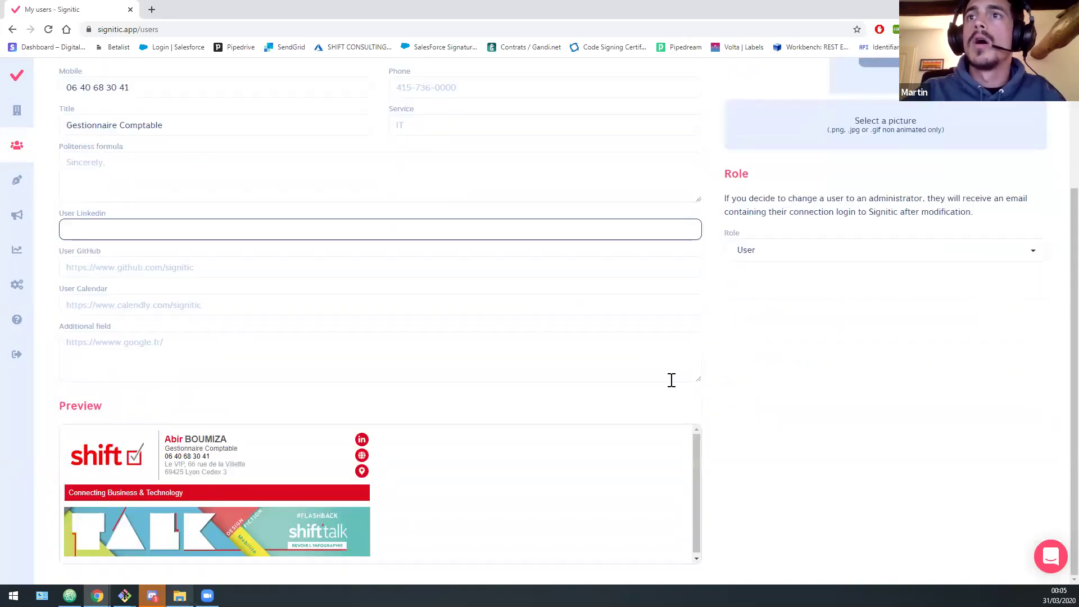
left_click(326, 458)
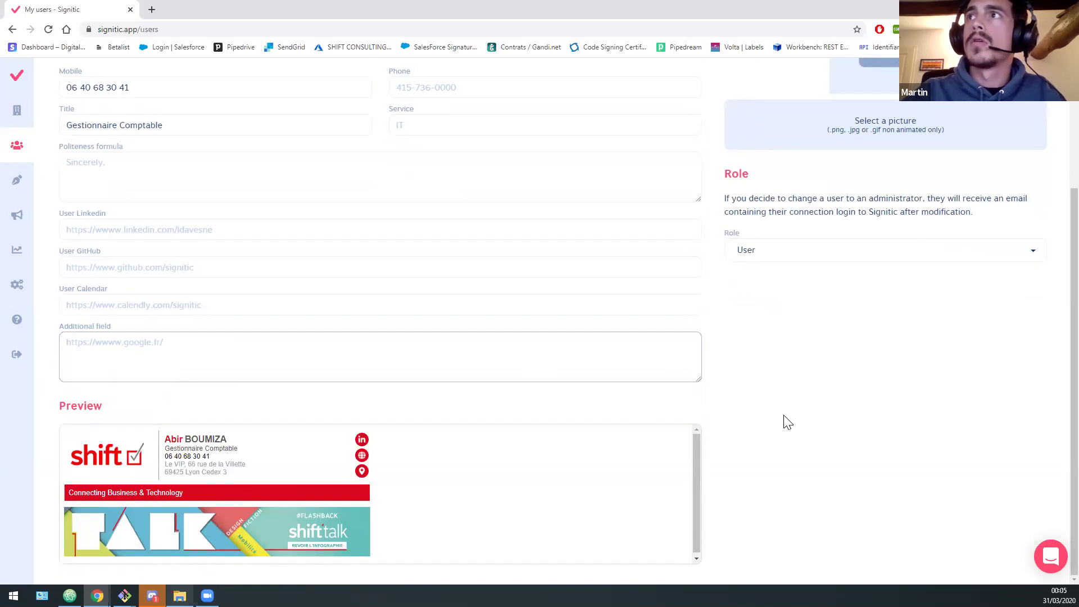
scroll(786, 453, "up", 1)
left_click(292, 209)
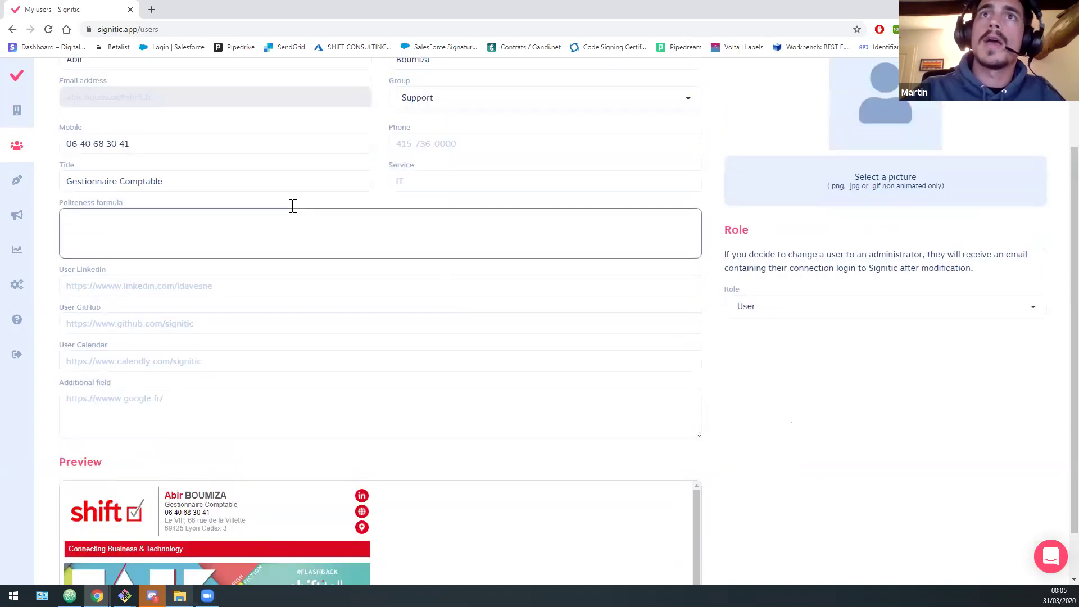
left_click(225, 284)
left_click(261, 319)
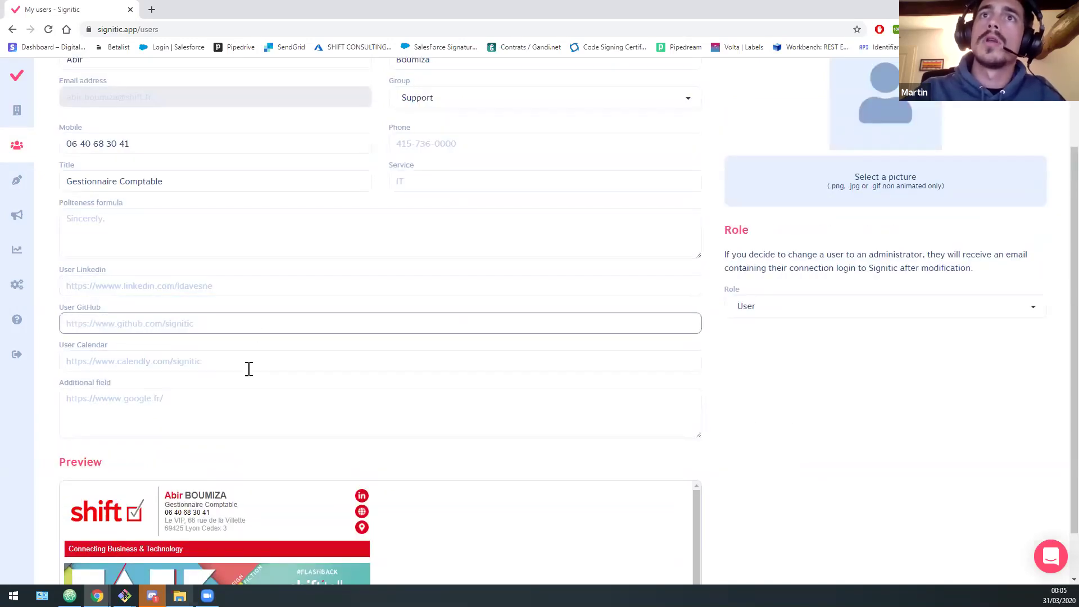
left_click(249, 362)
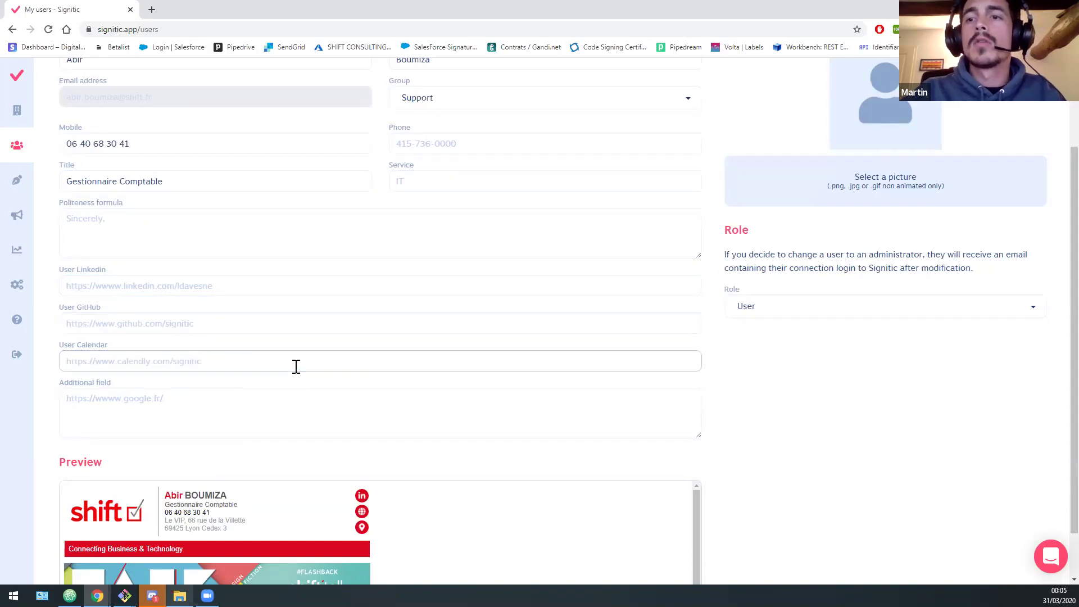
left_click(199, 279)
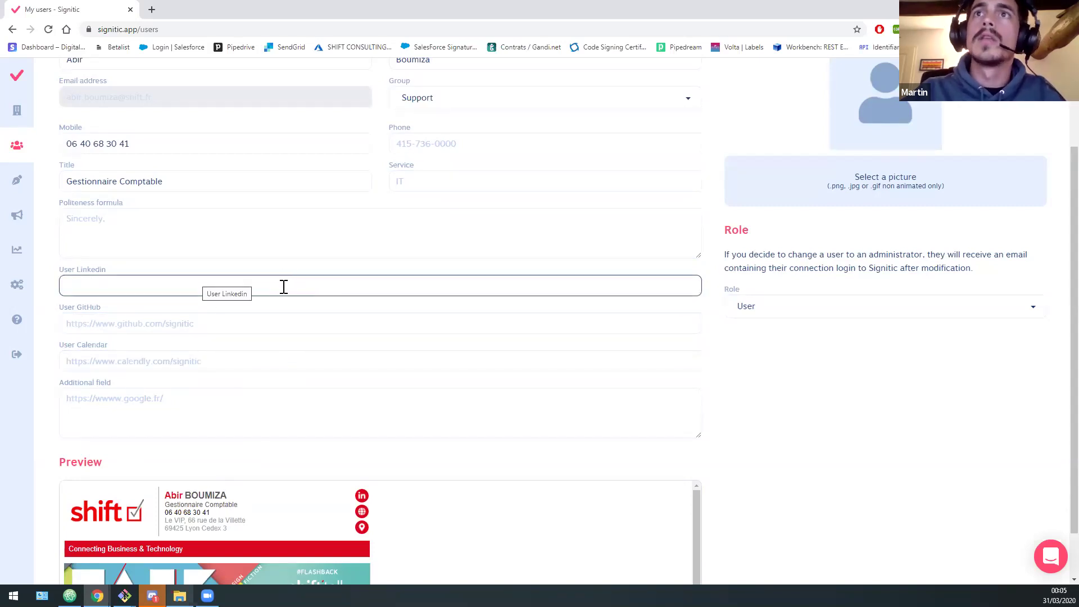
left_click(269, 329)
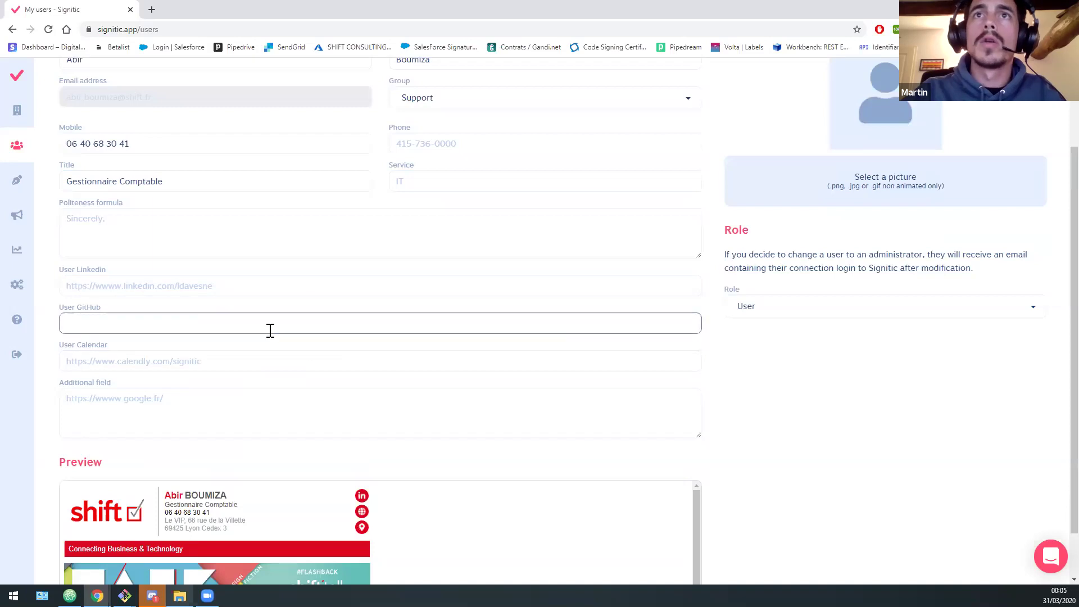
left_click(242, 365)
scroll(409, 371, "down", 1)
left_click(491, 356)
scroll(637, 183, "up", 3)
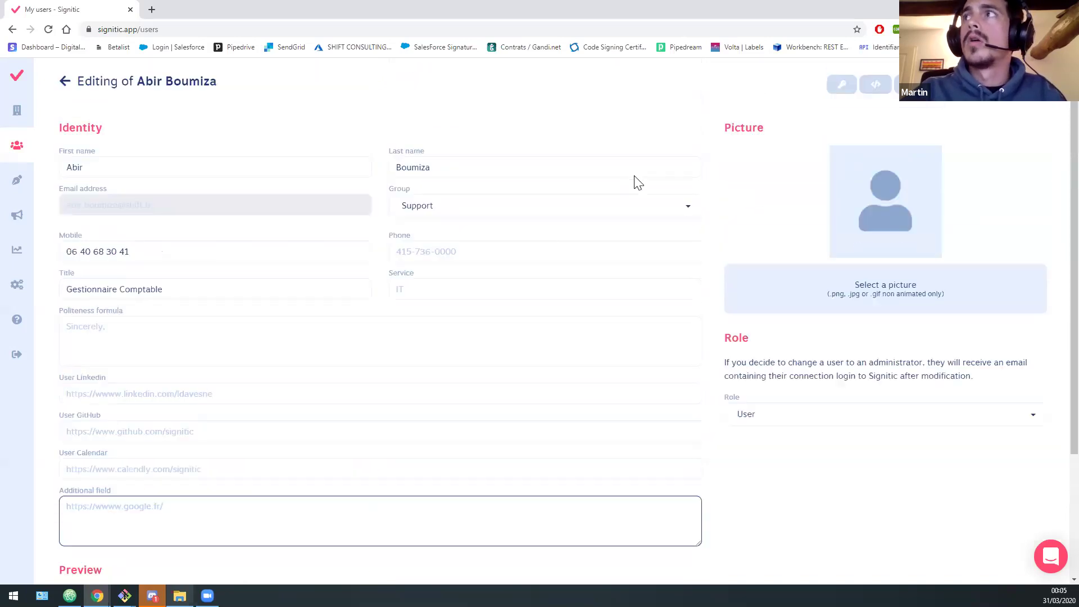
left_click(637, 182)
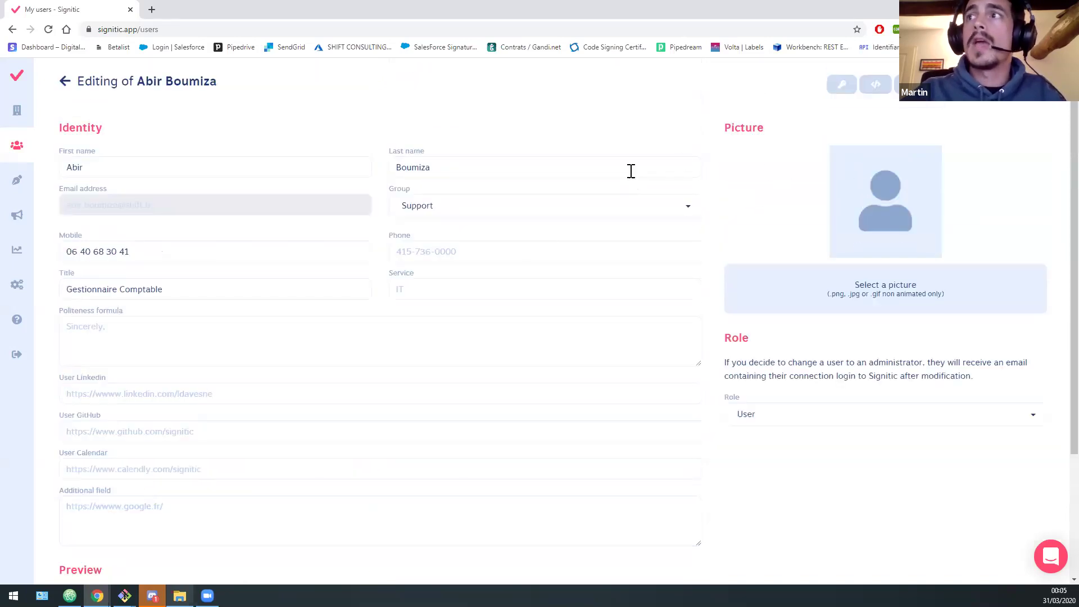
left_click(790, 430)
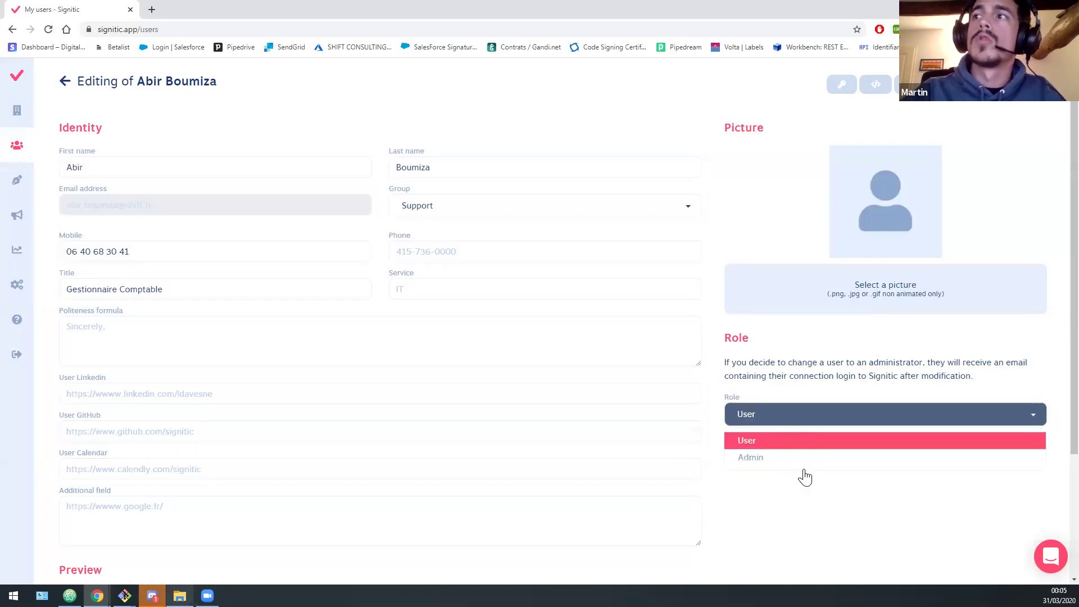
left_click(784, 514)
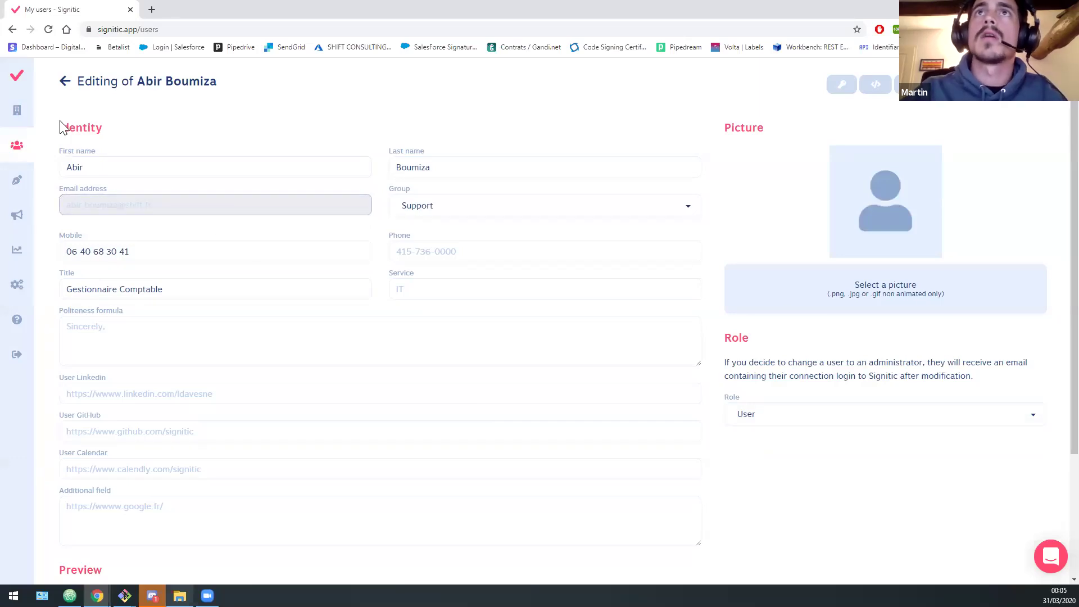
left_click(65, 83)
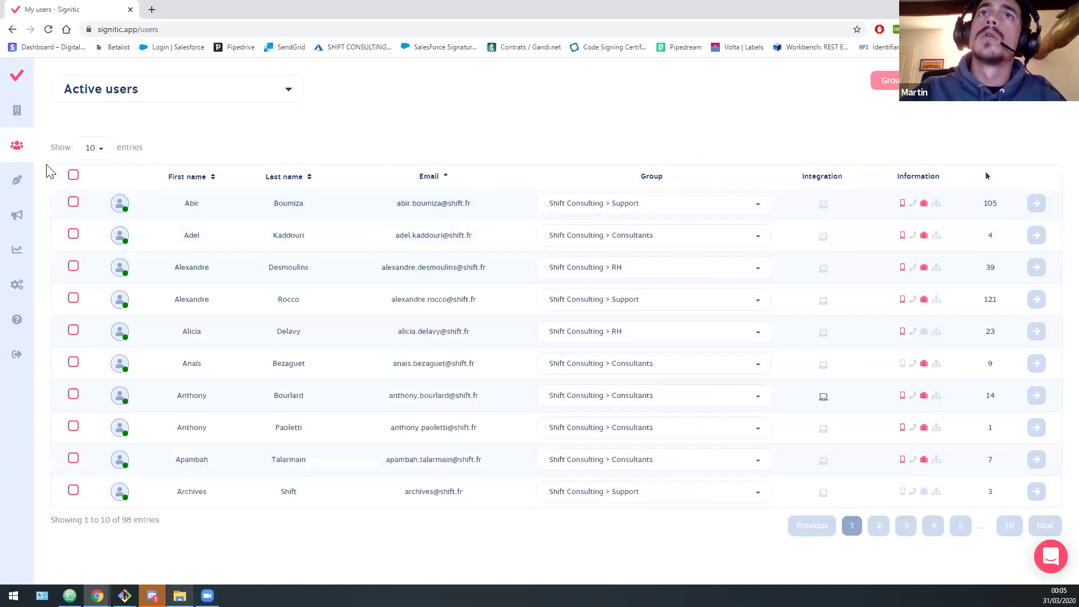
Open the SHIFT CONSULTING signature card from My signatures in the editor.
left_click(20, 185)
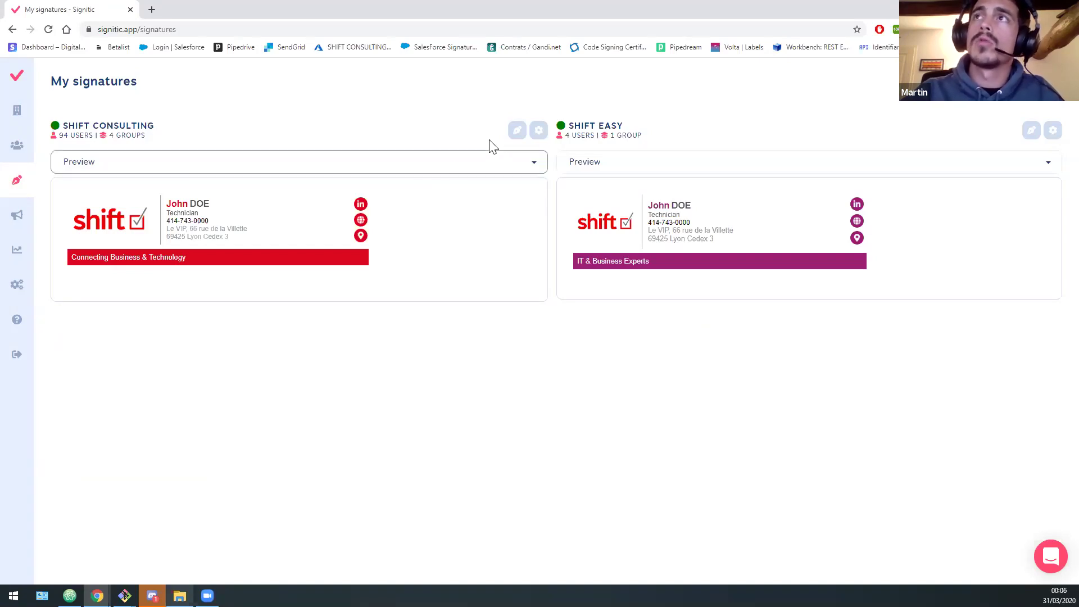
left_click(513, 130)
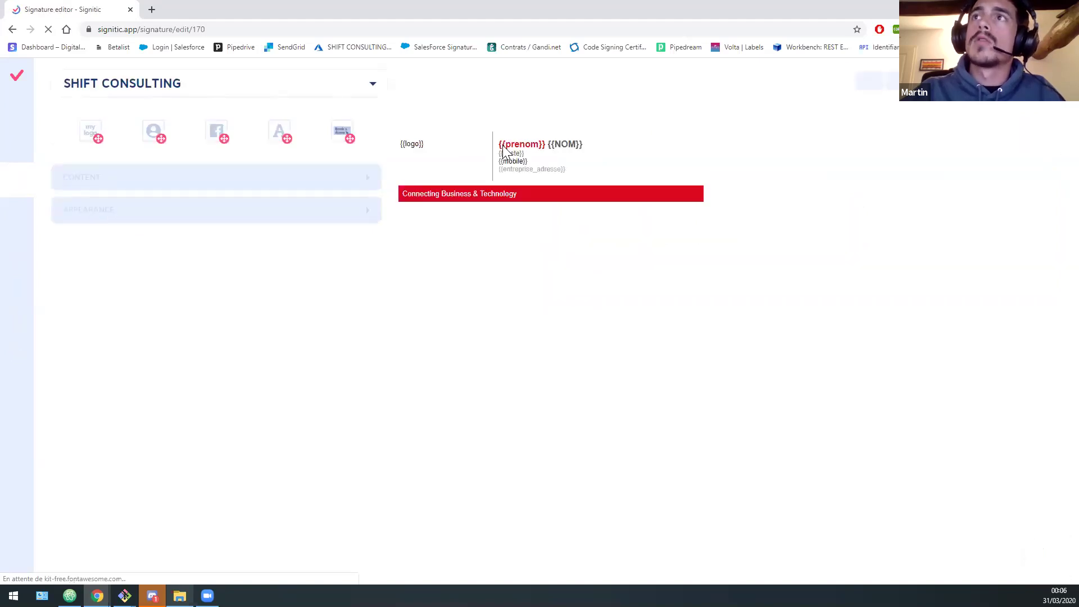
Replace {{prenom}} with the Last name attribute and add a profile picture beside the logo.
left_click(617, 187)
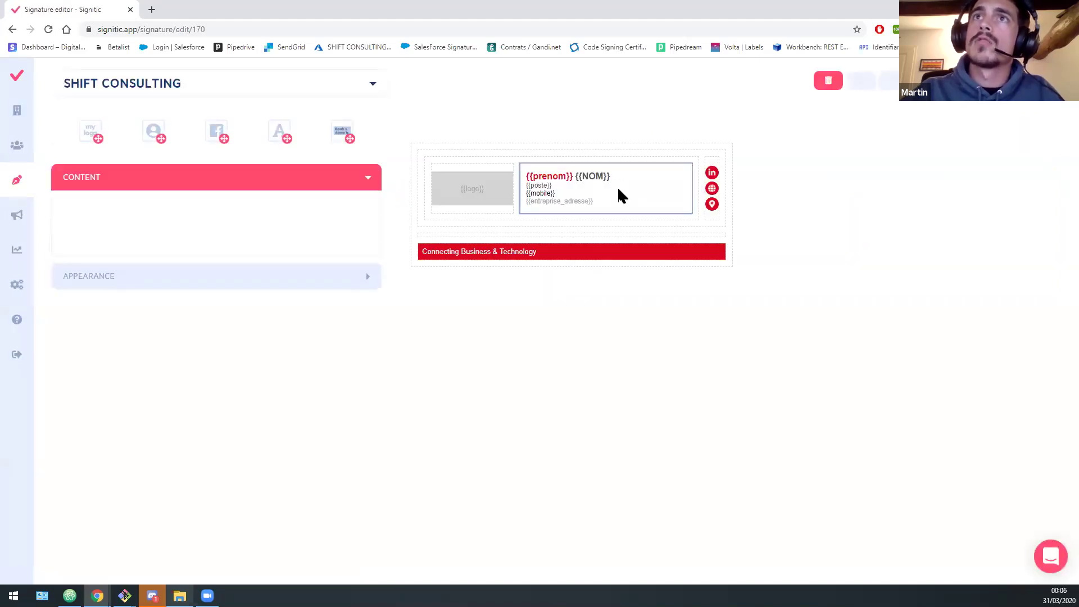
left_click_drag(108, 250, 64, 254)
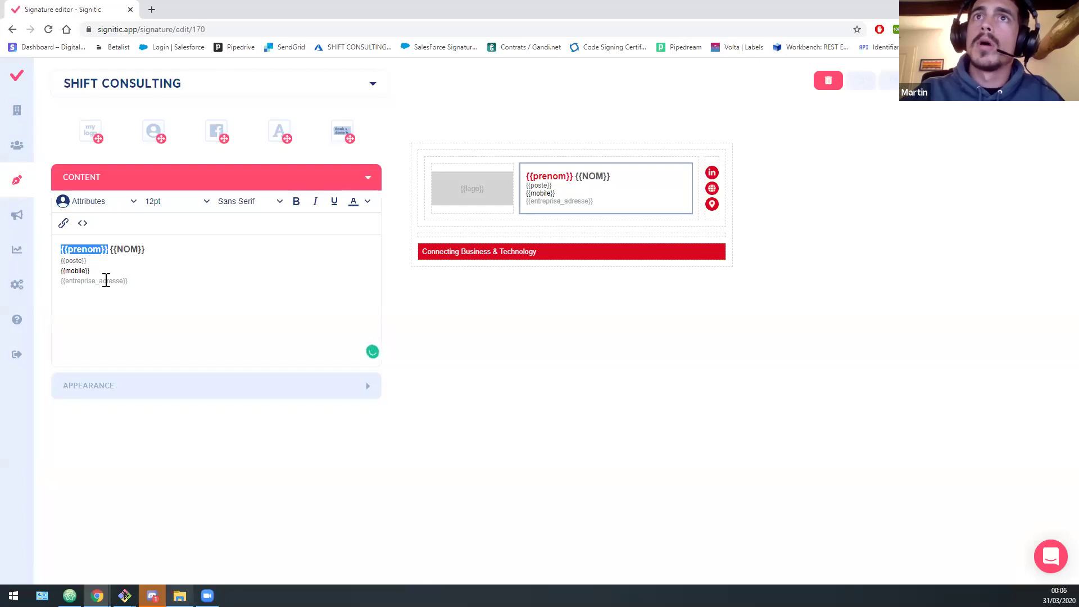
left_click(100, 202)
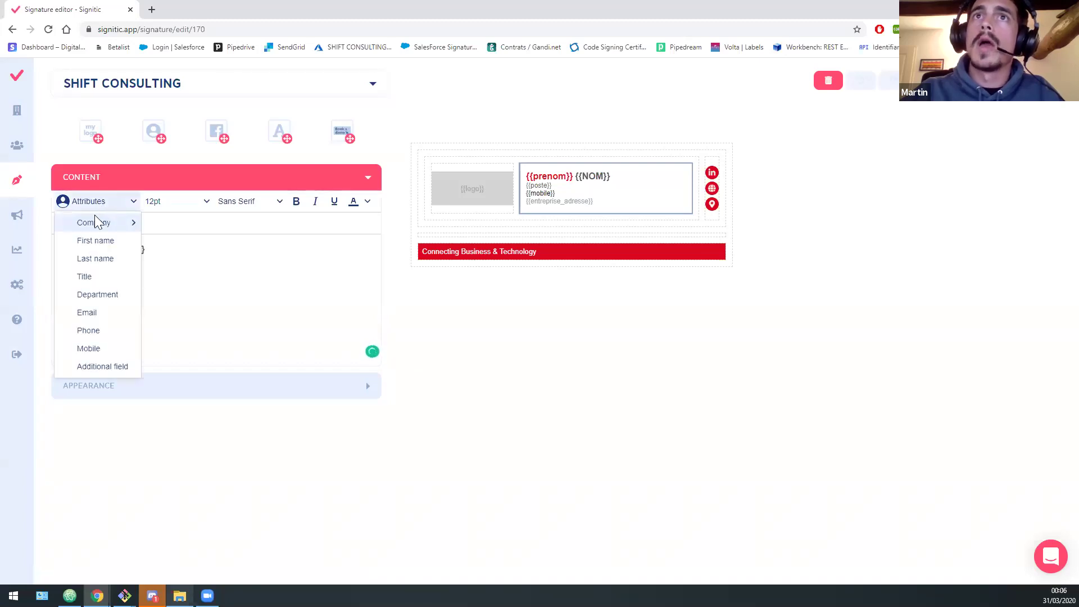
left_click(95, 259)
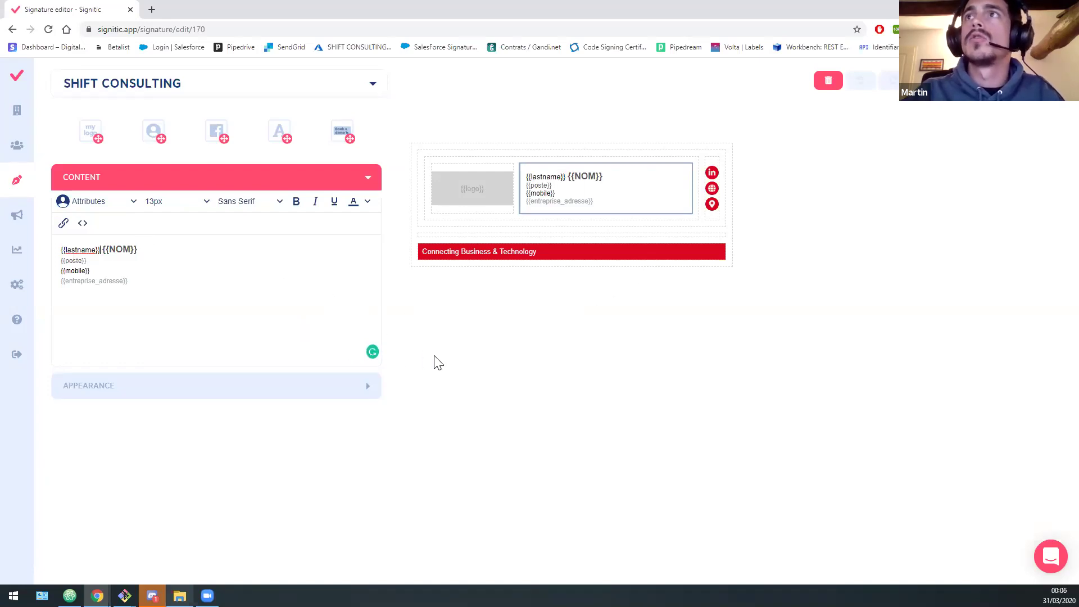
left_click(478, 202)
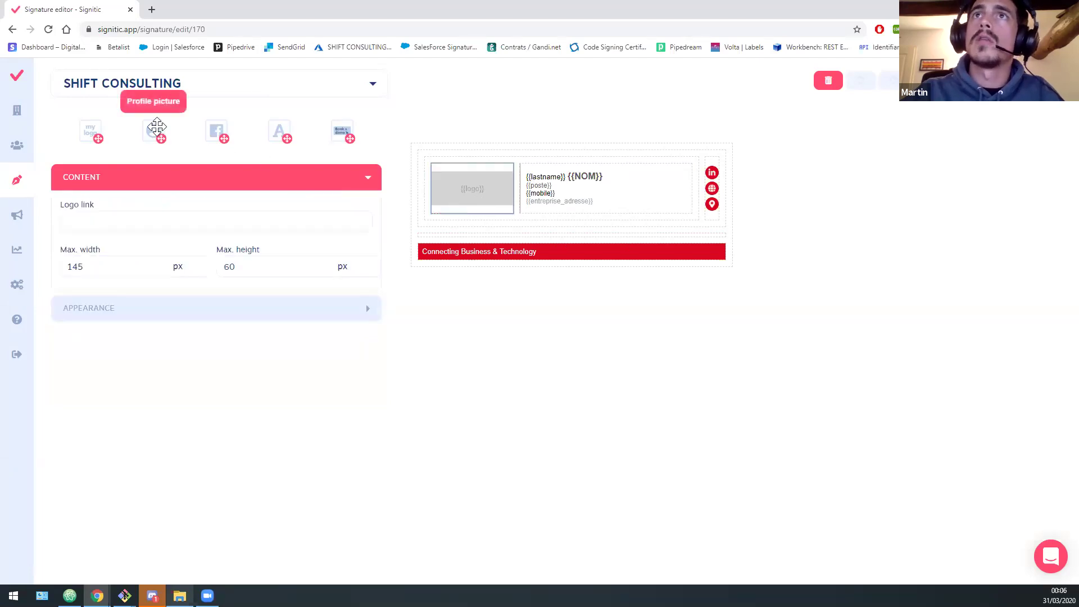
left_click_drag(160, 128, 428, 184)
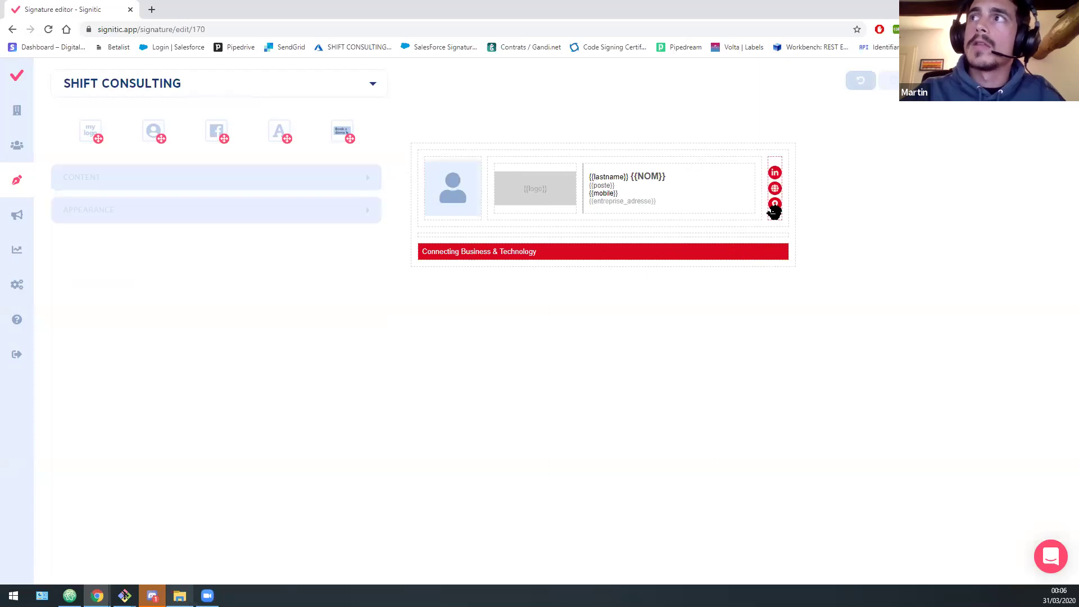
Move Facebook to third in the social icon order and turn it on.
left_click(774, 212)
scroll(284, 332, "down", 2)
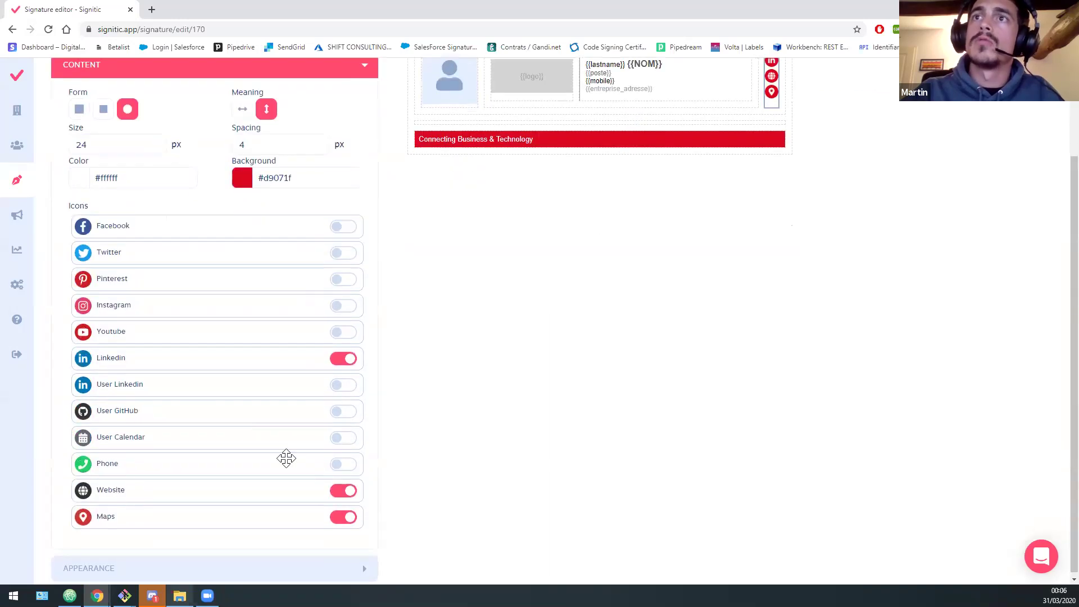
left_click_drag(296, 223, 269, 279)
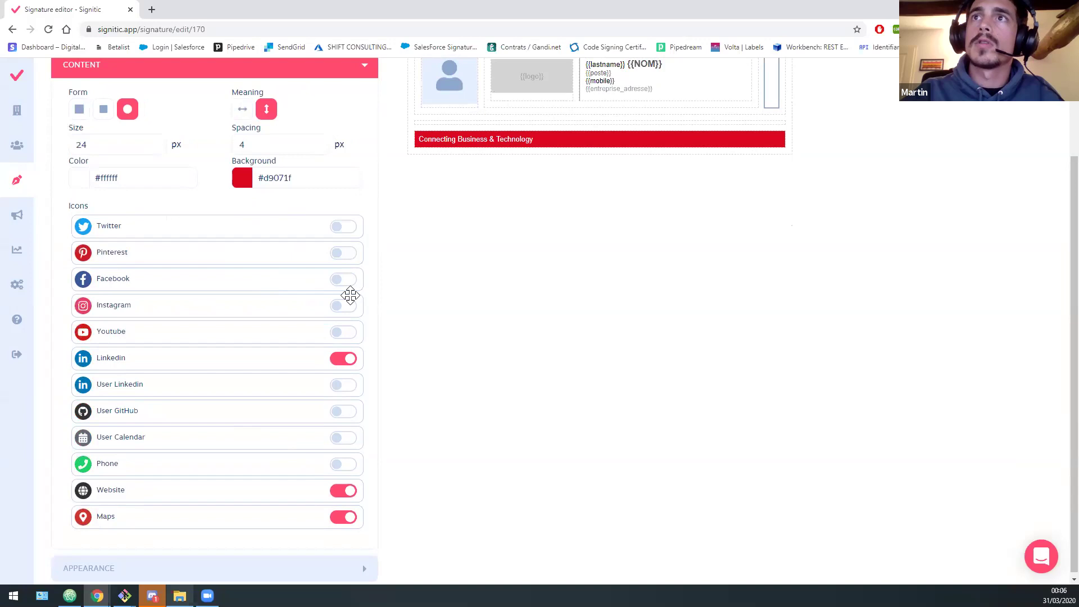
left_click(342, 281)
scroll(244, 354, "up", 2)
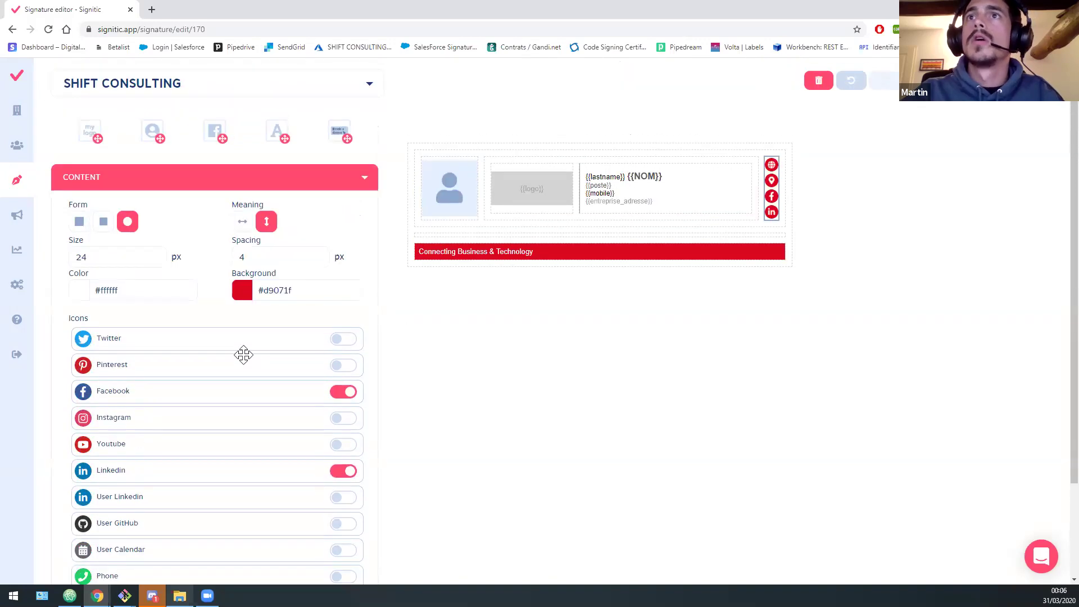
left_click(332, 290)
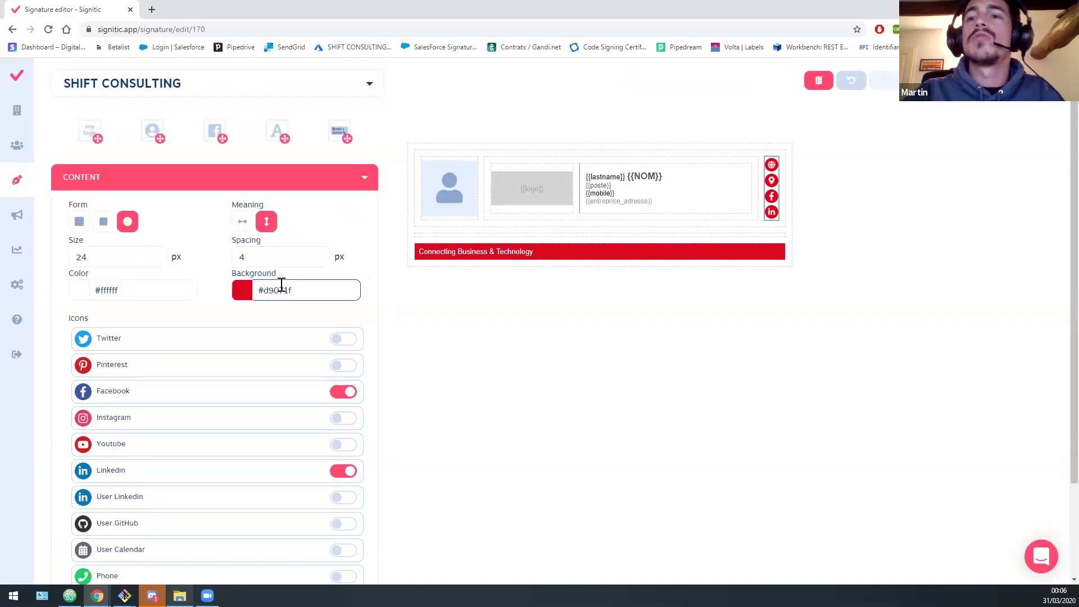
left_click(575, 364)
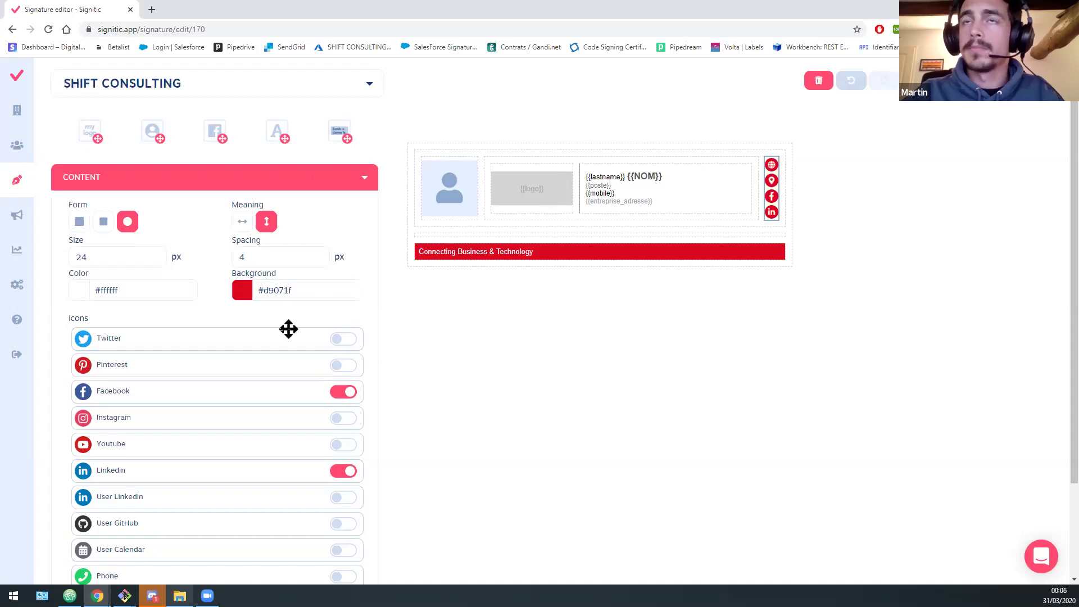
scroll(275, 292, "down", 2)
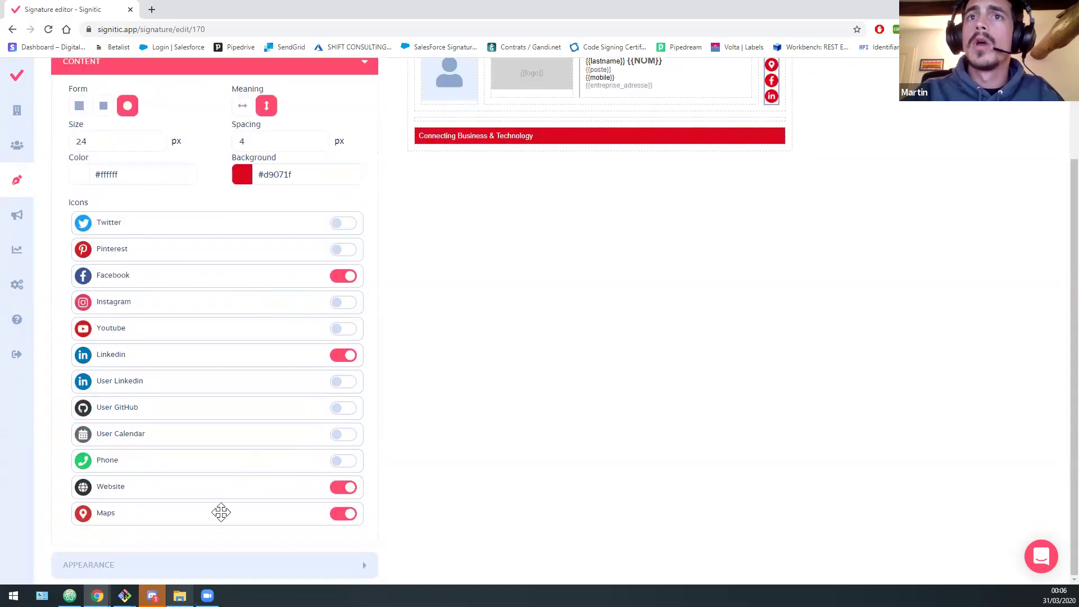
left_click(183, 569)
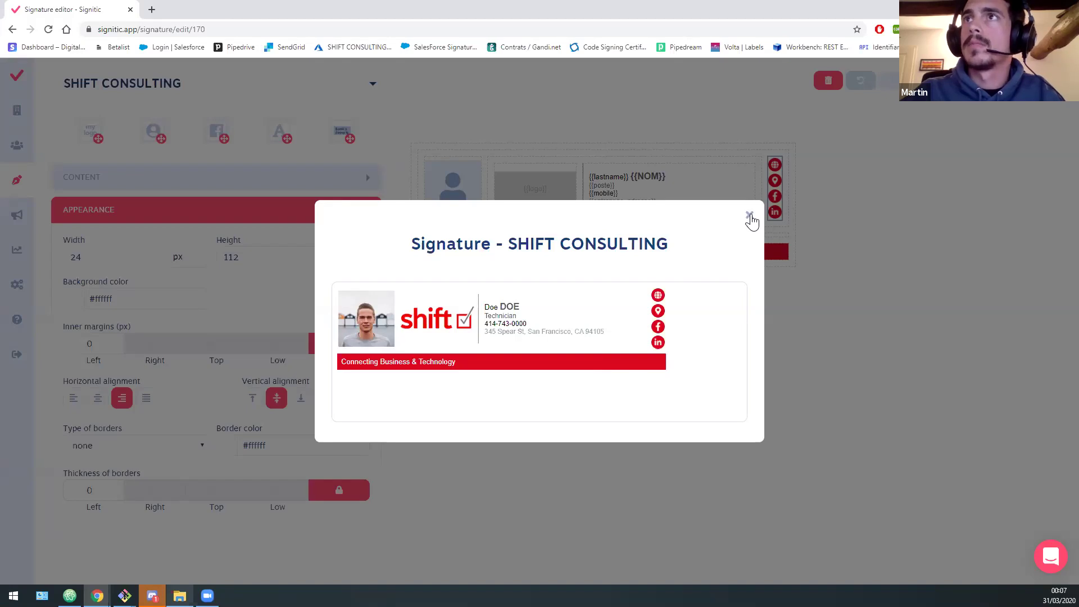
Preview the SHIFT CONSULTING signature with a selected user's details, then open My campaigns.
left_click(750, 218)
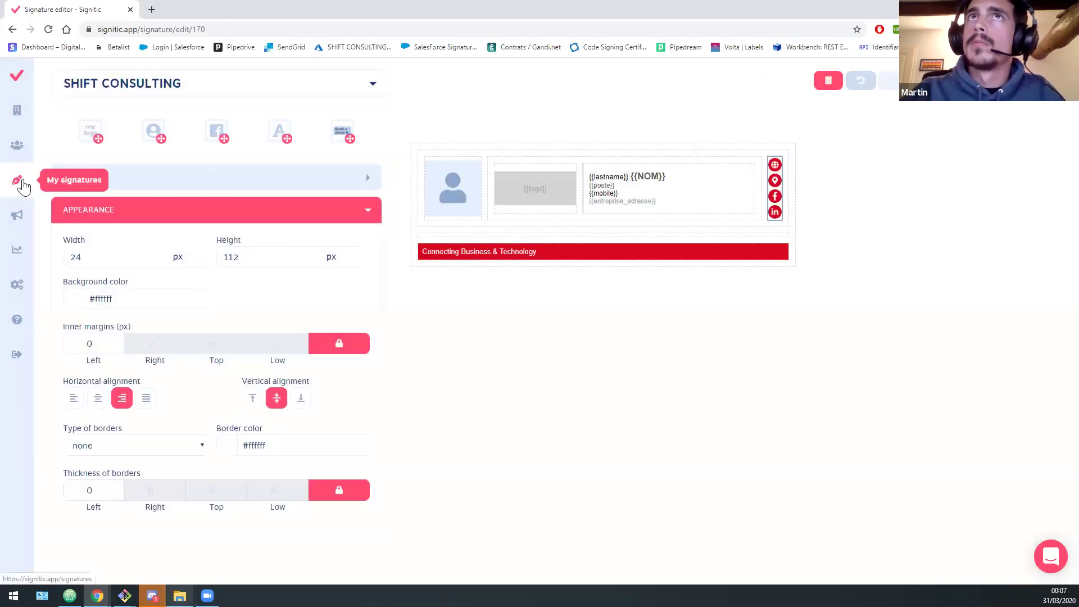
left_click(21, 182)
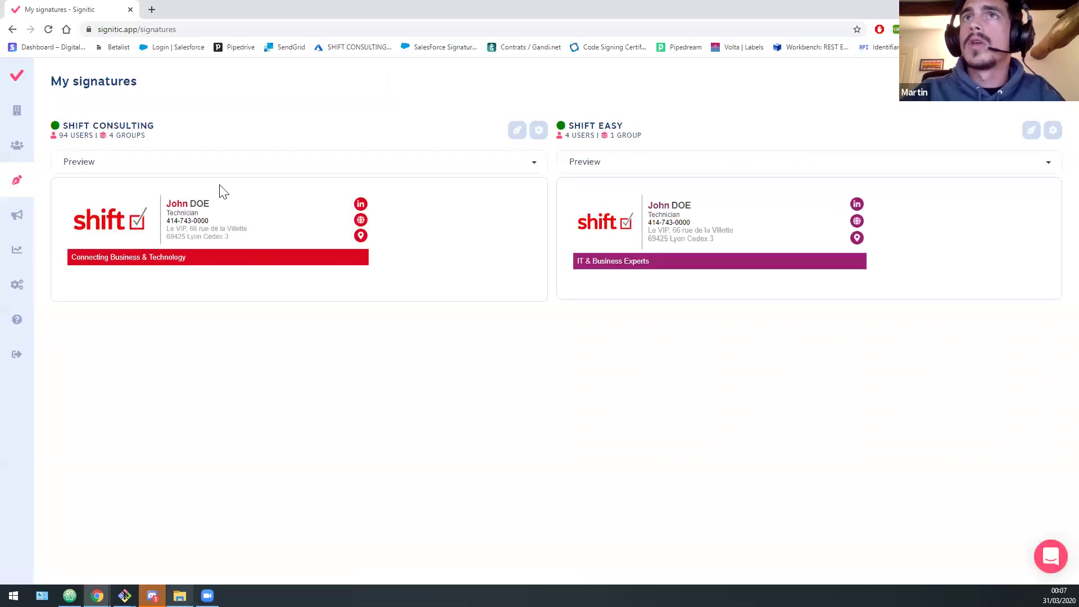
left_click(284, 167)
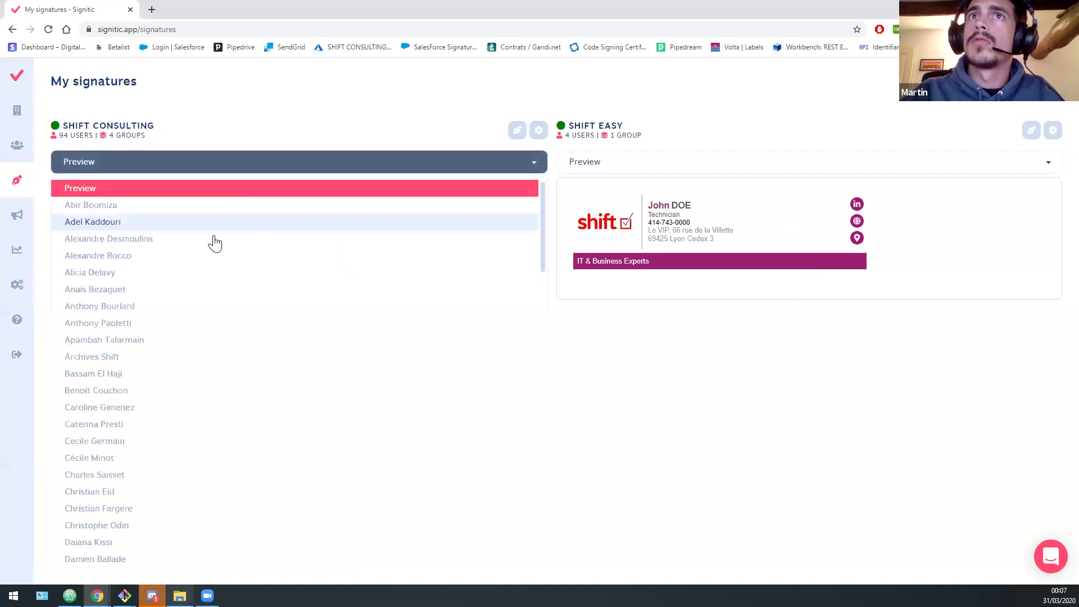
left_click(203, 254)
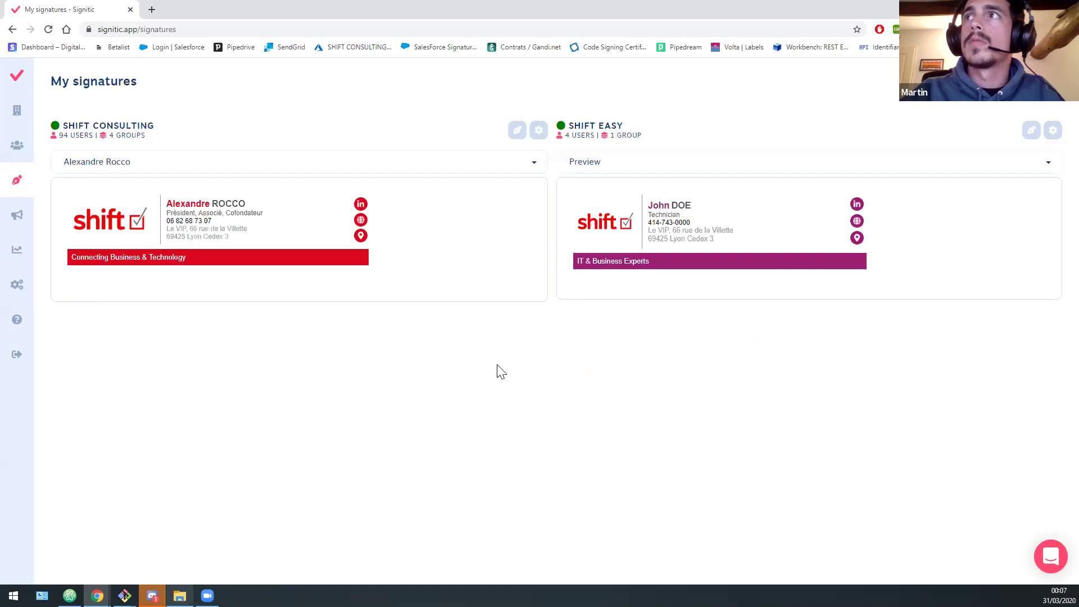
left_click(24, 223)
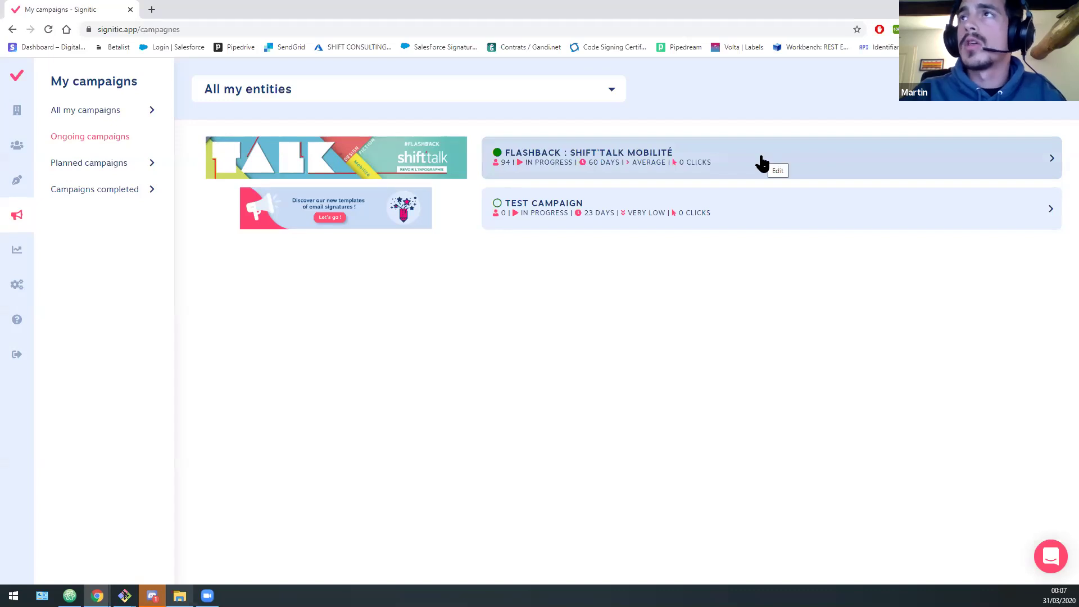
Open the Flashback : Shift'Talk Mobilité campaign and expand its assigned SHIFT CONSULTING groups.
left_click(807, 163)
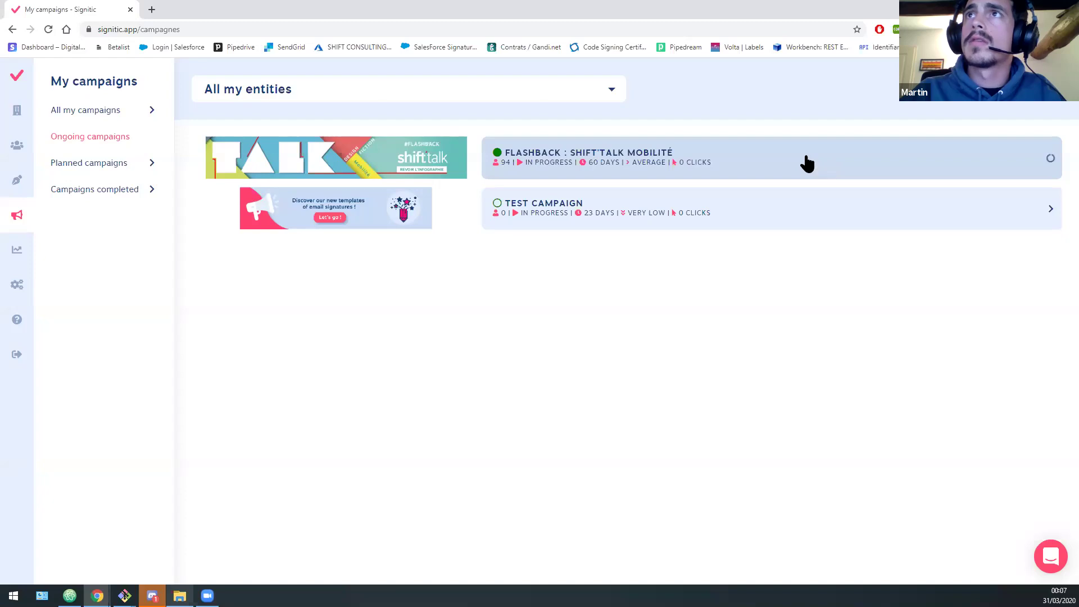
scroll(790, 288, "down", 1)
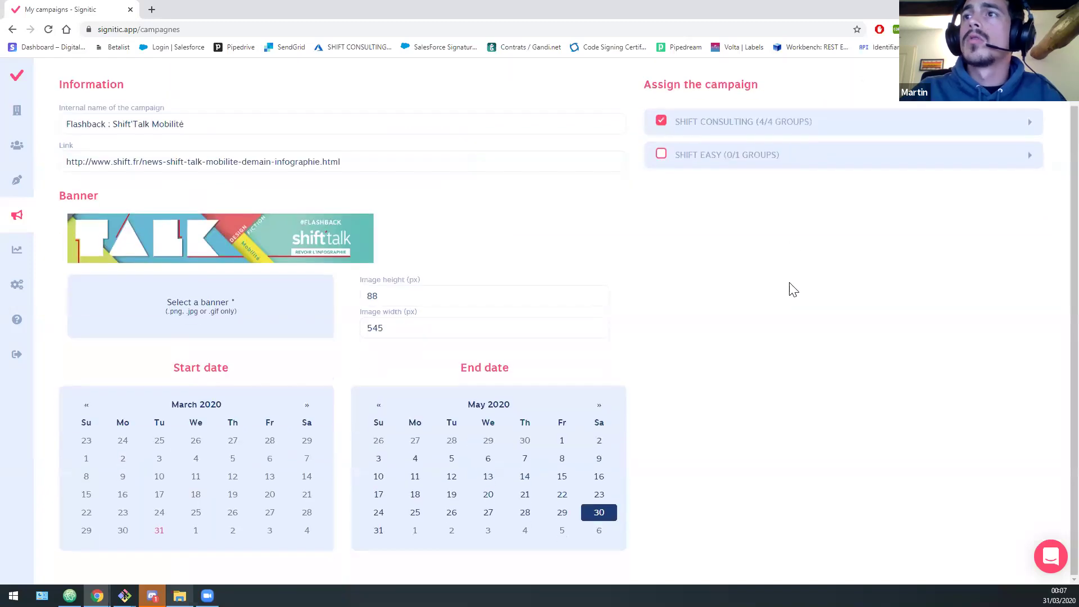
scroll(663, 290, "up", 1)
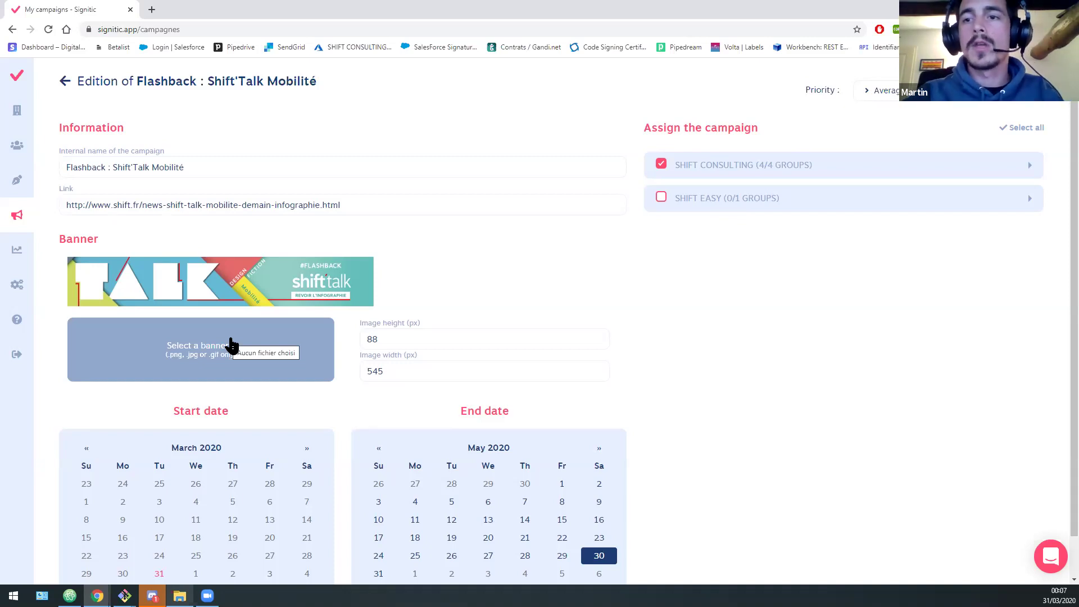
scroll(416, 249, "down", 1)
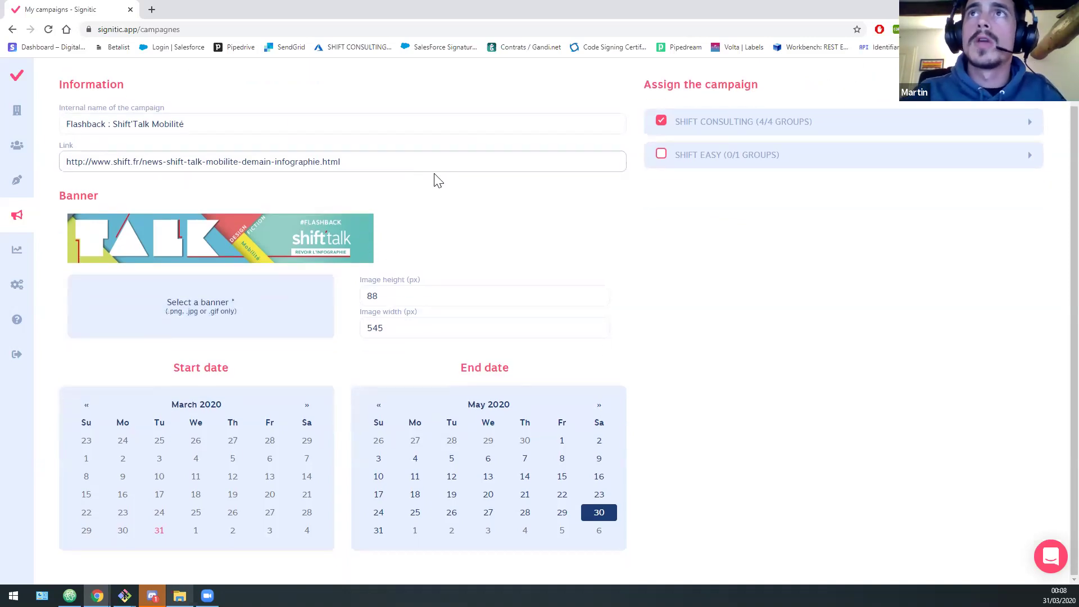
left_click(423, 158)
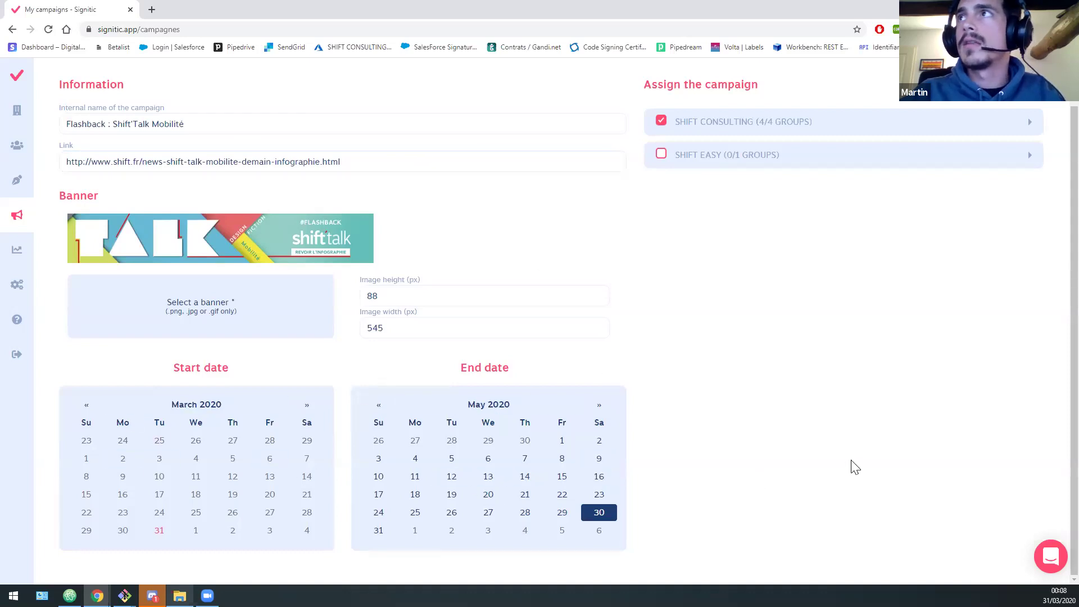
scroll(843, 404, "up", 1)
left_click(914, 175)
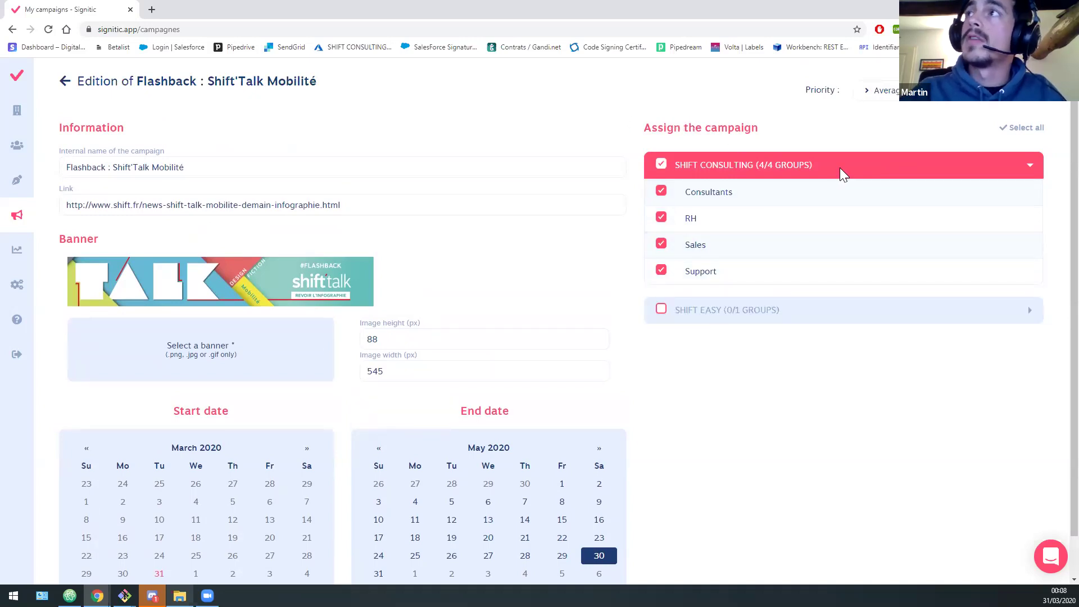
Review the Flashback campaign's priority levels, keeping it at Average.
left_click(893, 94)
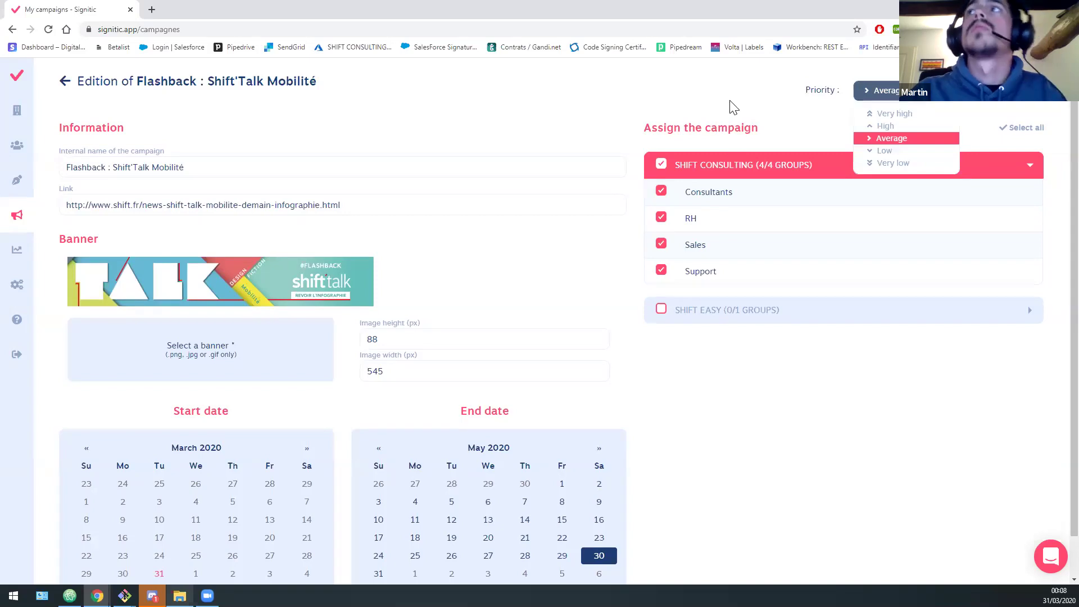
left_click(712, 121)
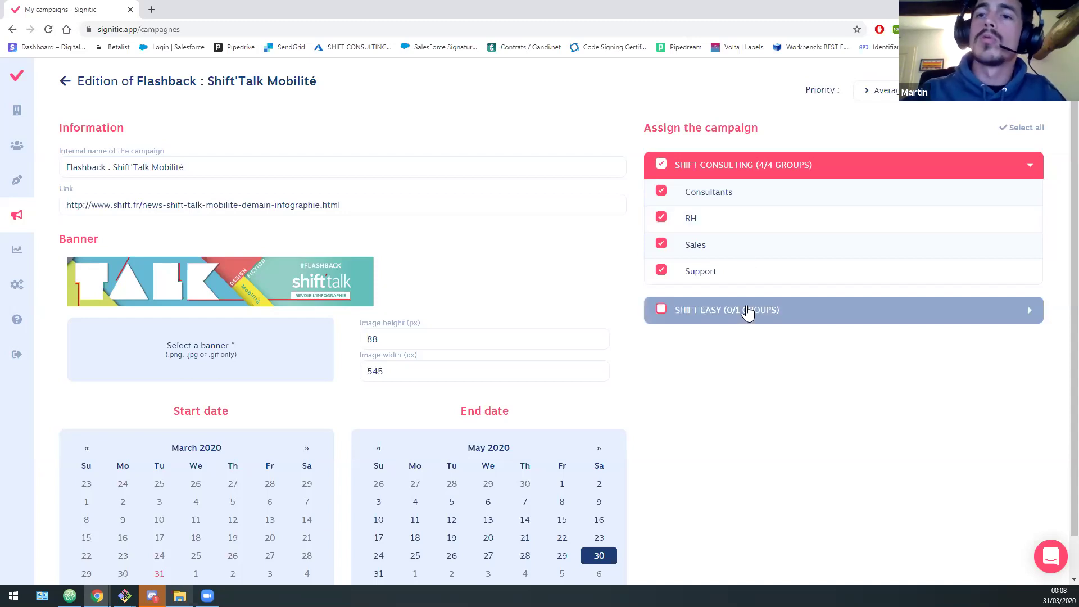
left_click(874, 95)
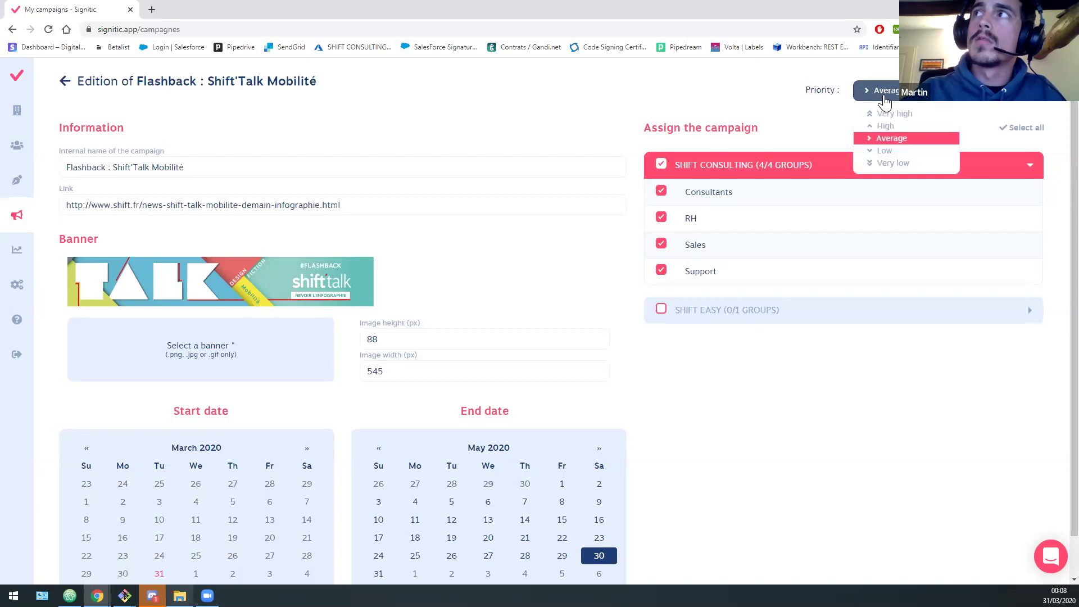
left_click(821, 120)
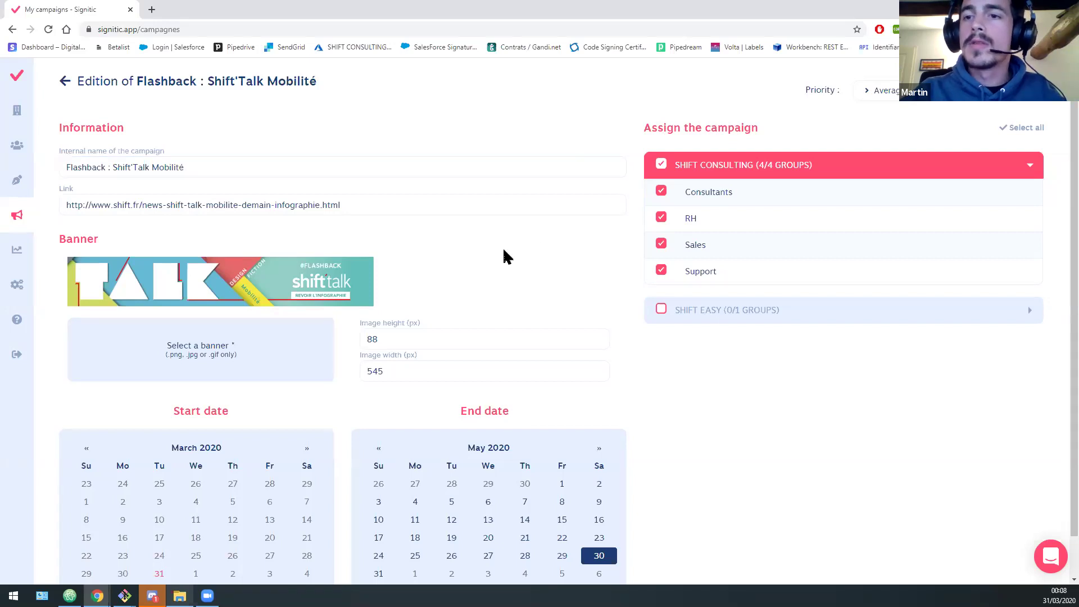
scroll(395, 393, "down", 1)
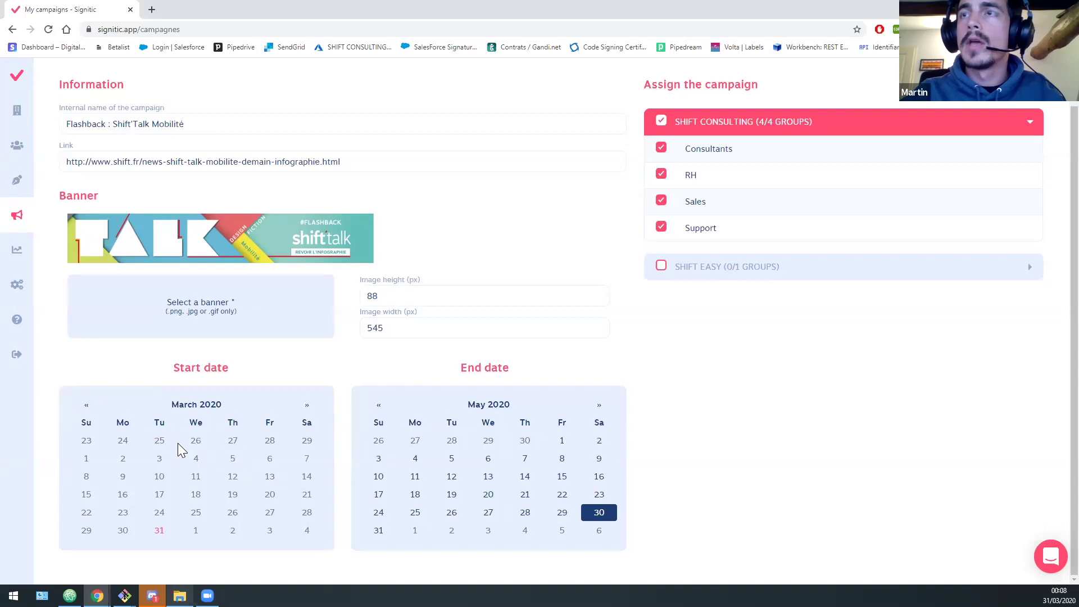
scroll(731, 464, "up", 1)
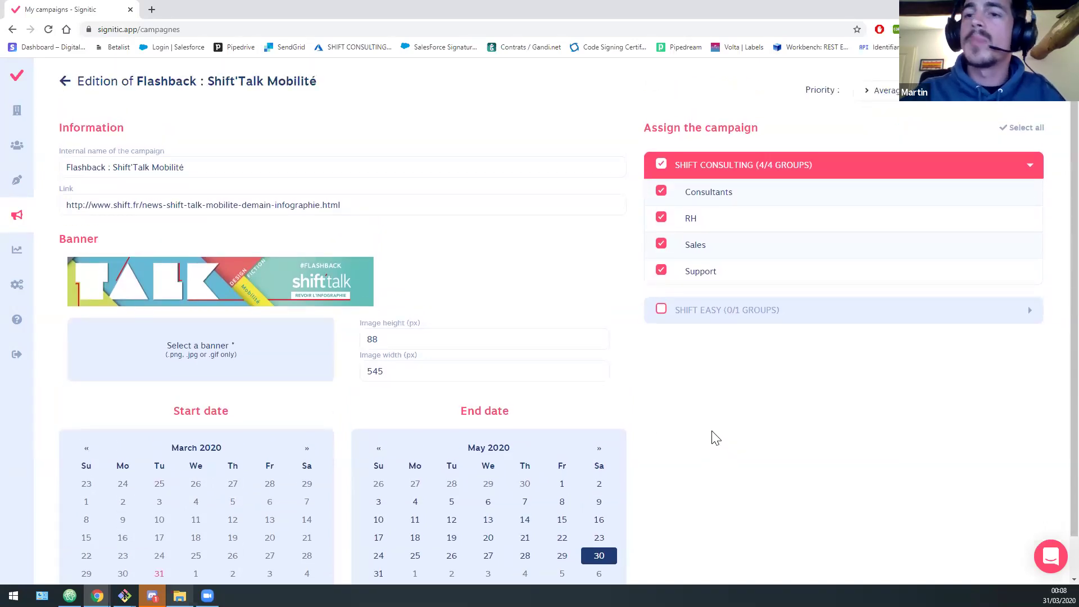
left_click(879, 95)
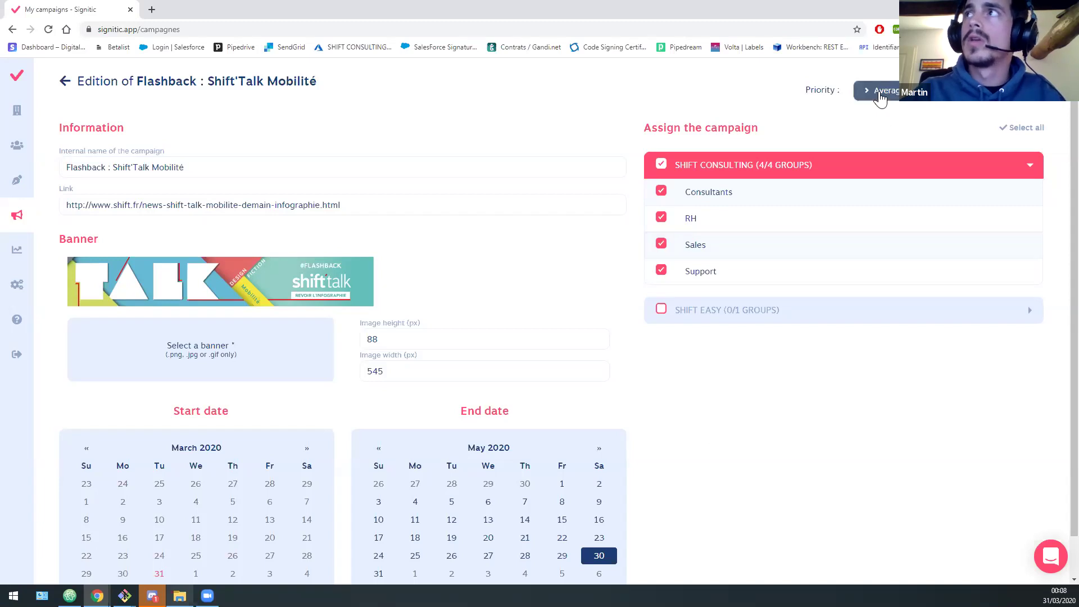
left_click(744, 108)
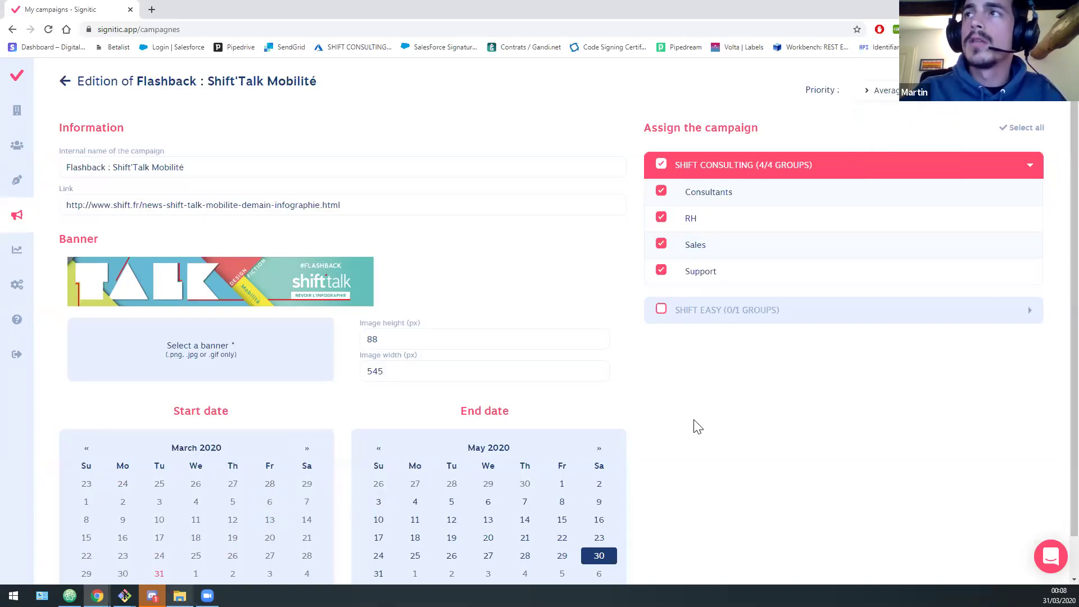
scroll(730, 435, "down", 1)
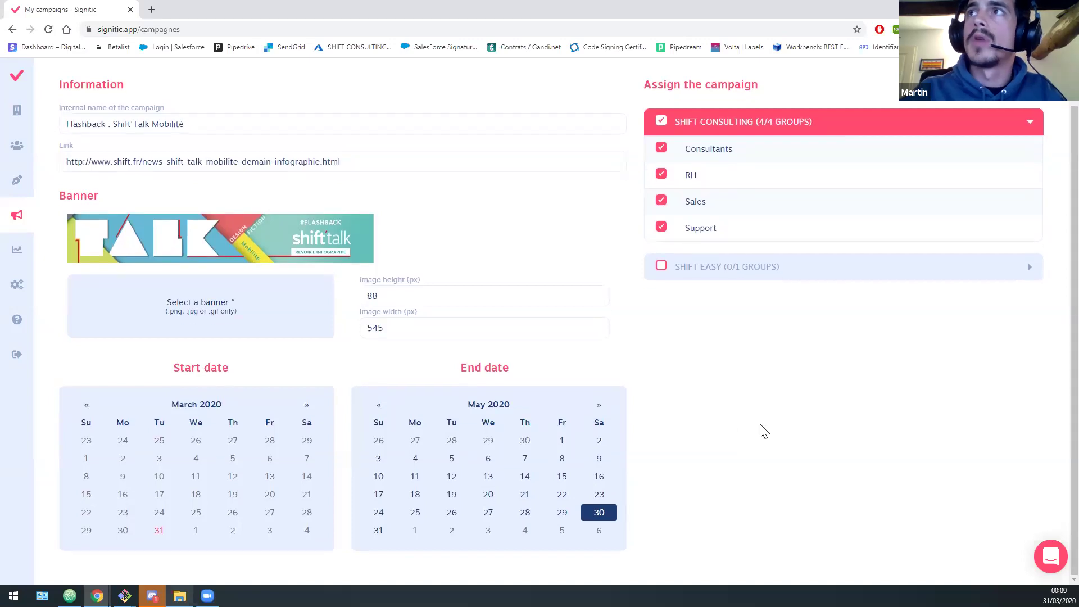
scroll(761, 431, "up", 1)
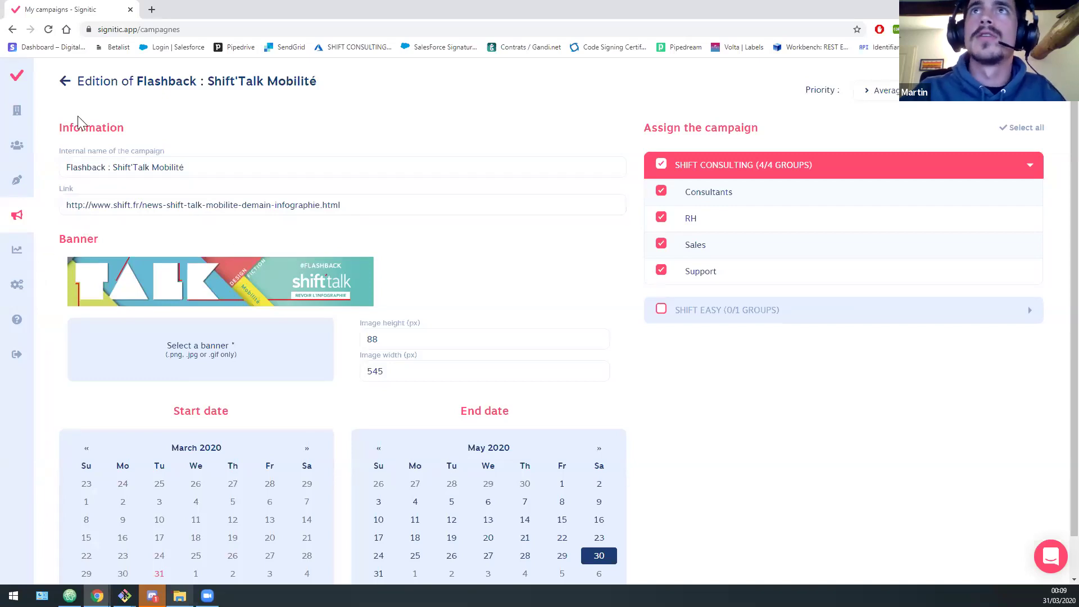
Return to campaigns, open Statistics and view campaign clicks for the past 6 months.
left_click(64, 81)
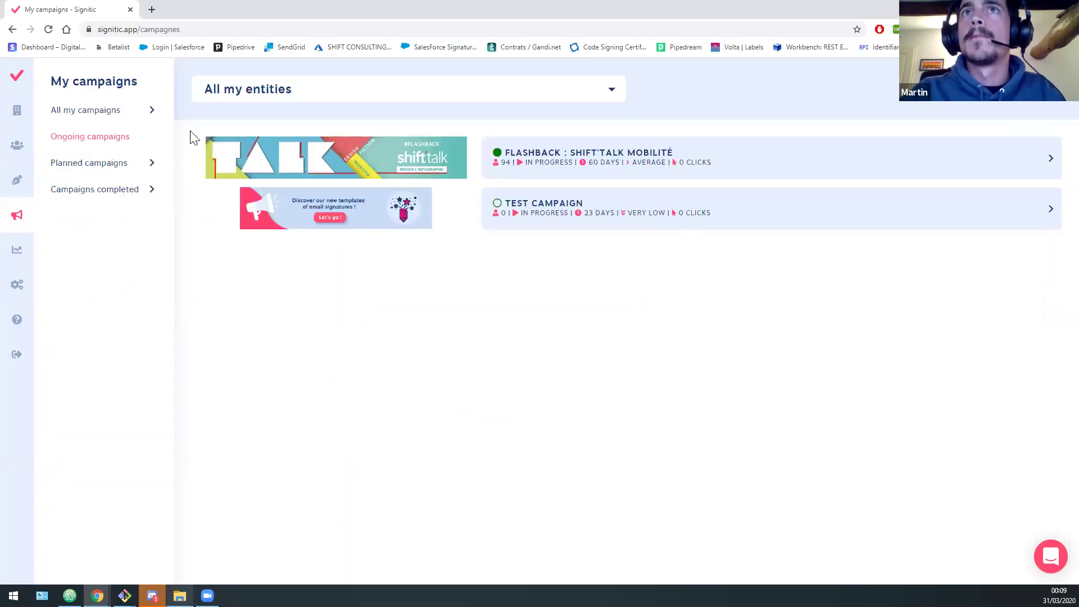
left_click(20, 253)
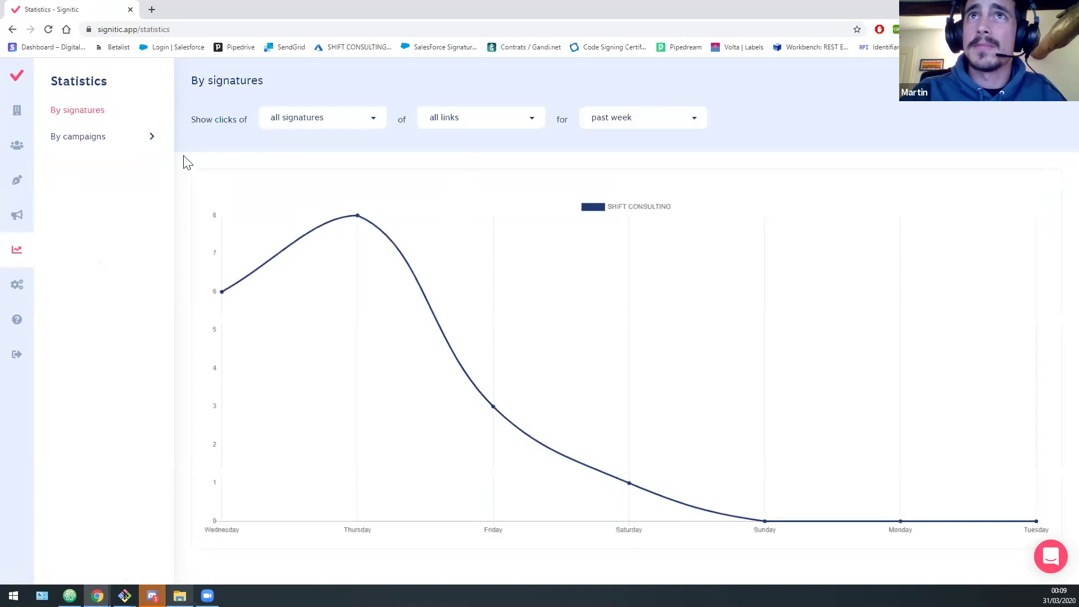
left_click(113, 145)
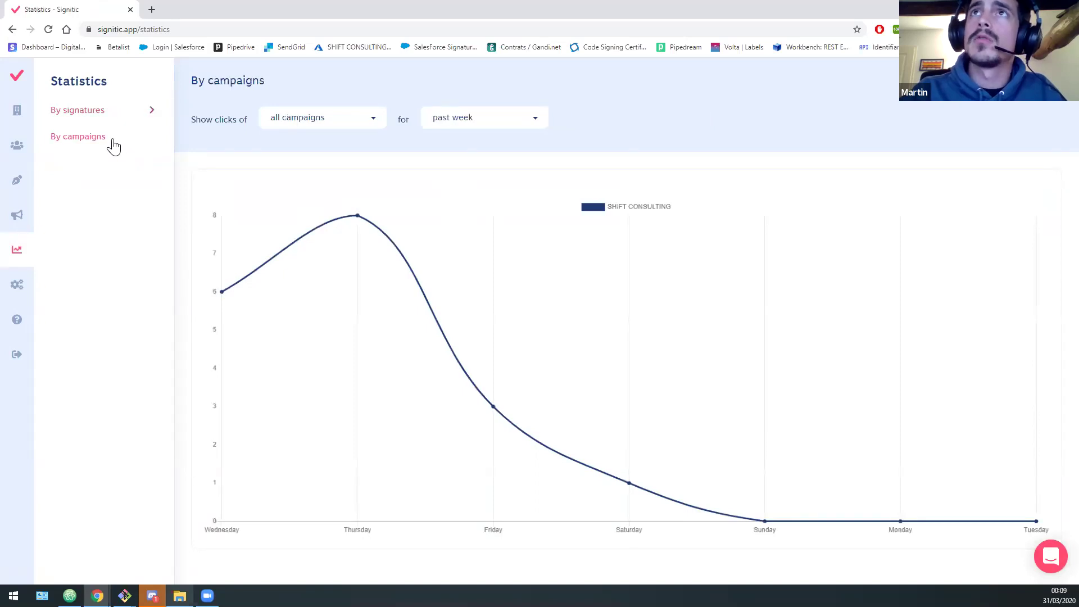
left_click(468, 125)
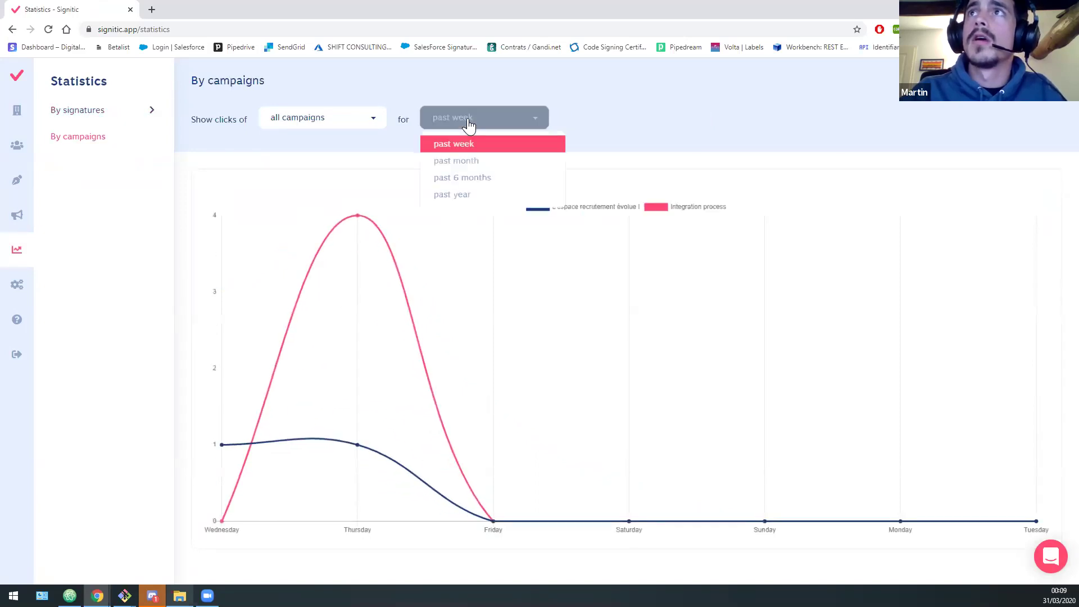
left_click(465, 177)
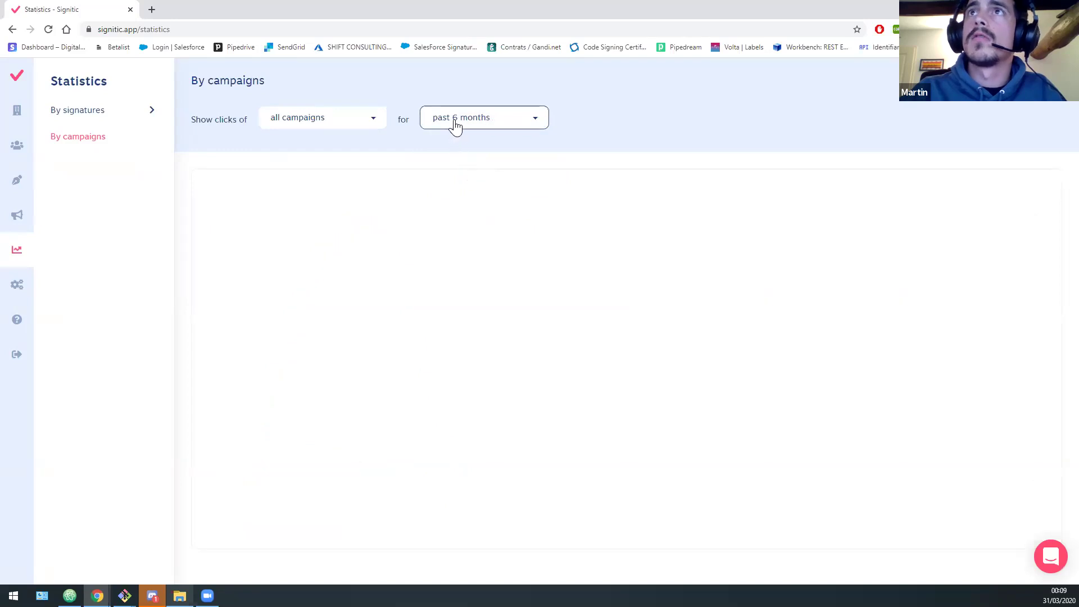
left_click(456, 125)
left_click(458, 160)
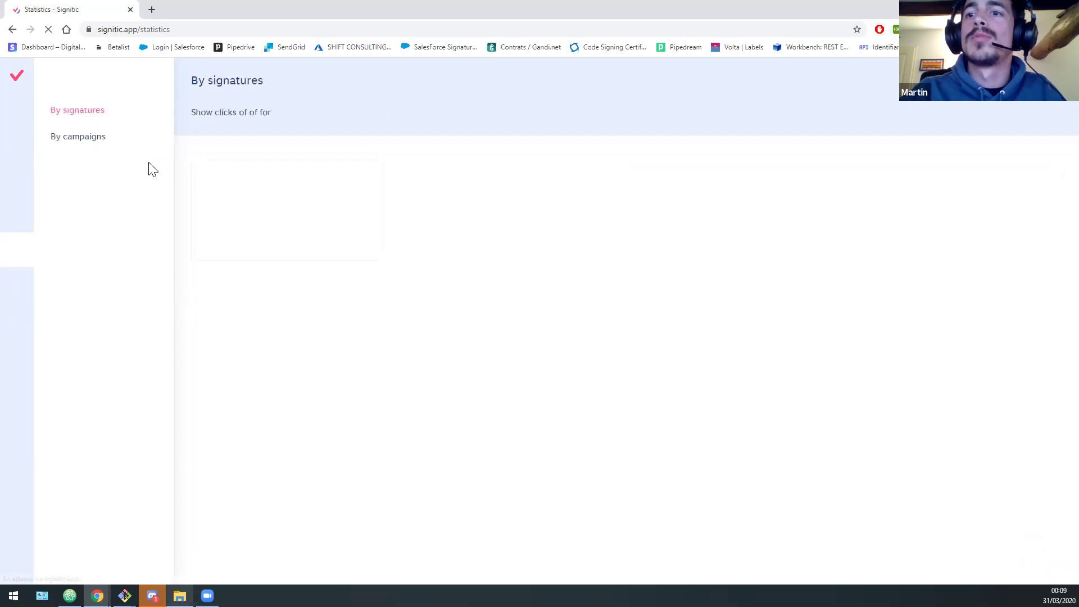
View signature clicks for the past 6 months, then revert to the past week.
left_click(637, 125)
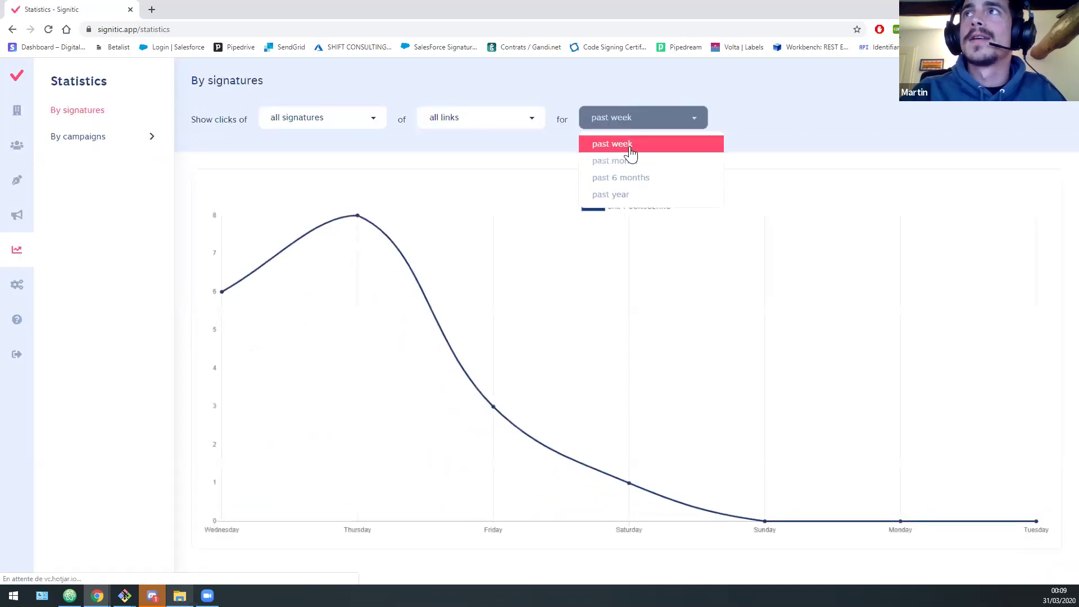
left_click(621, 177)
left_click(482, 119)
left_click(597, 127)
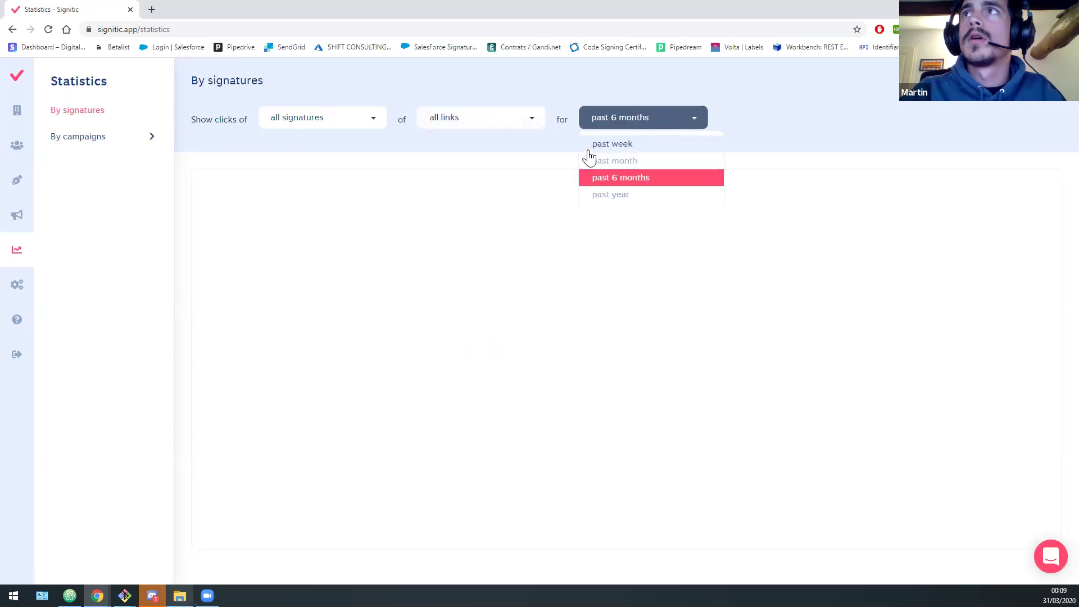
left_click(588, 147)
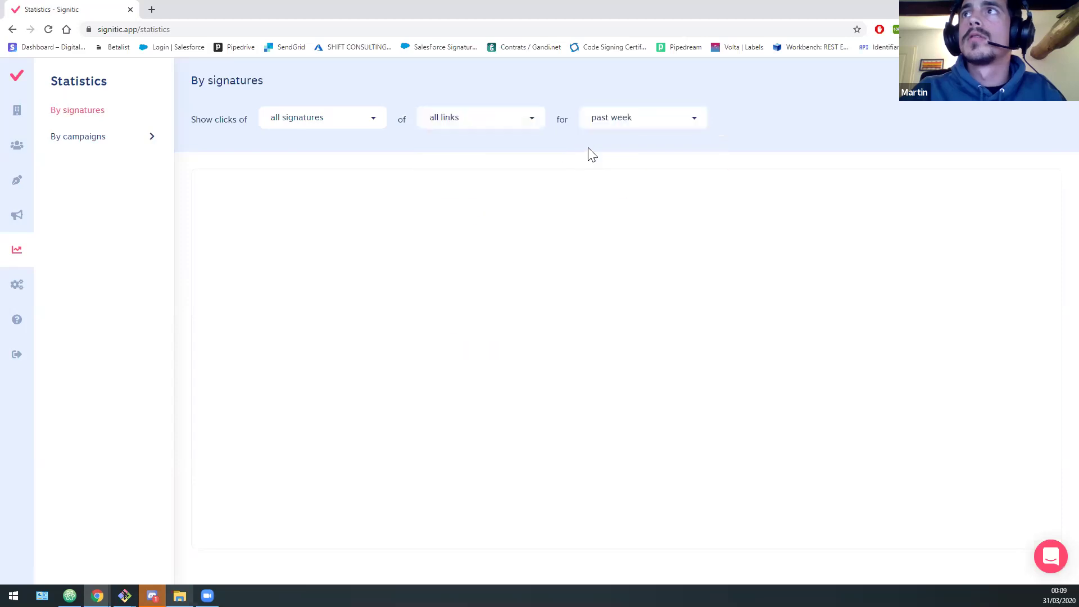
Filter clicks to the Twitter then Linkedin link, switch to campaigns, and open account settings.
left_click(114, 137)
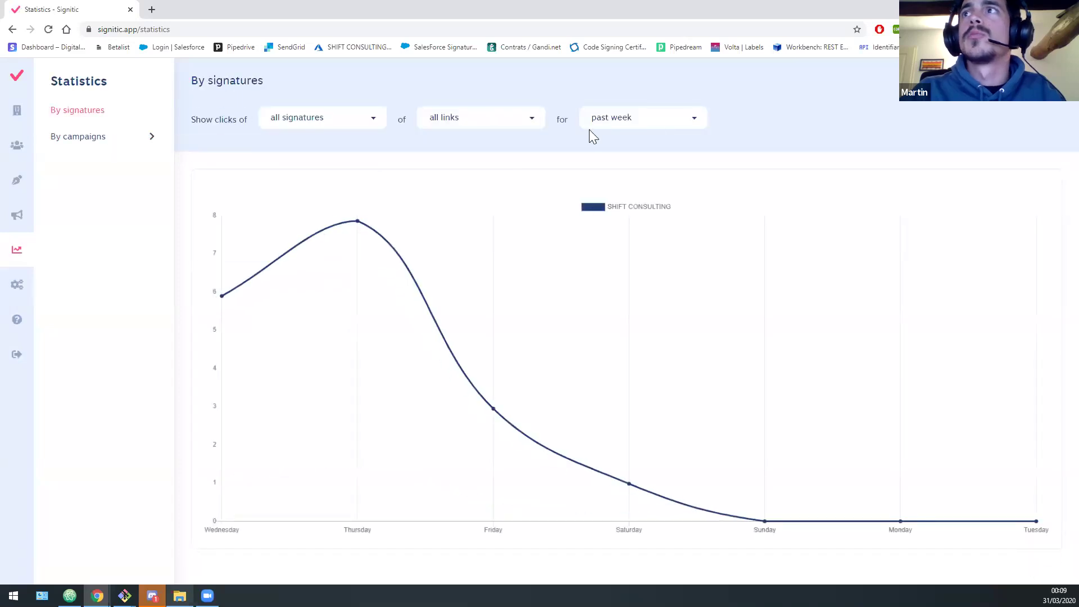
left_click(489, 117)
left_click(472, 179)
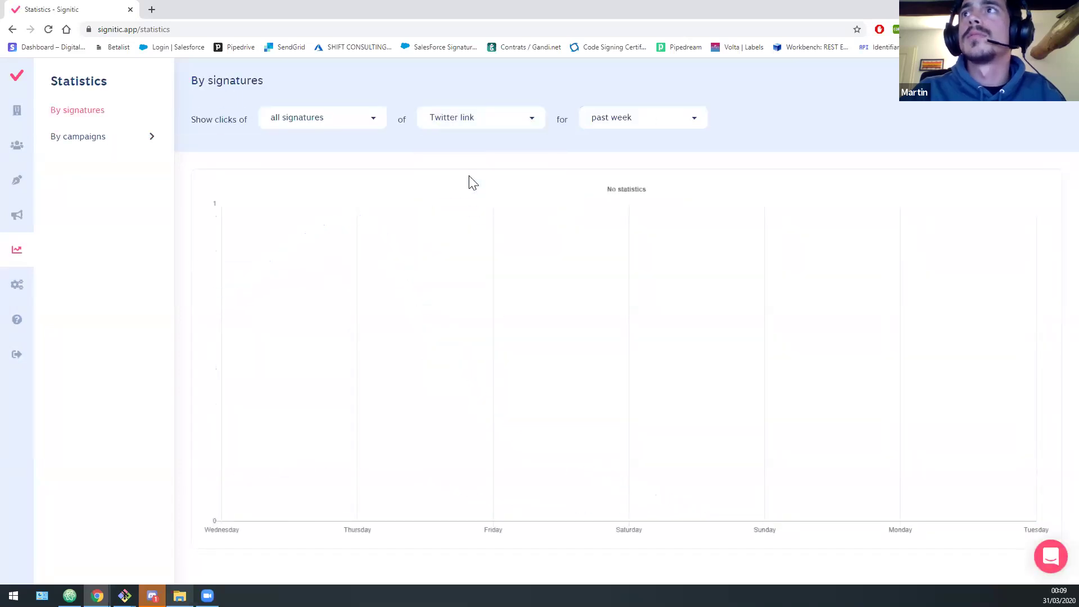
left_click(475, 125)
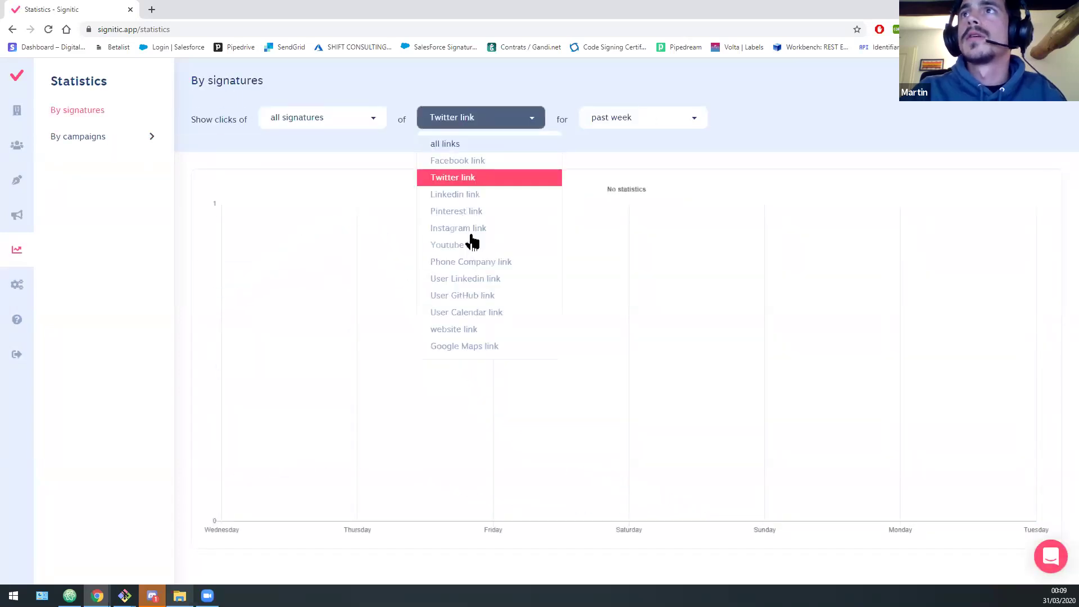
left_click(470, 195)
mouse_move(366, 220)
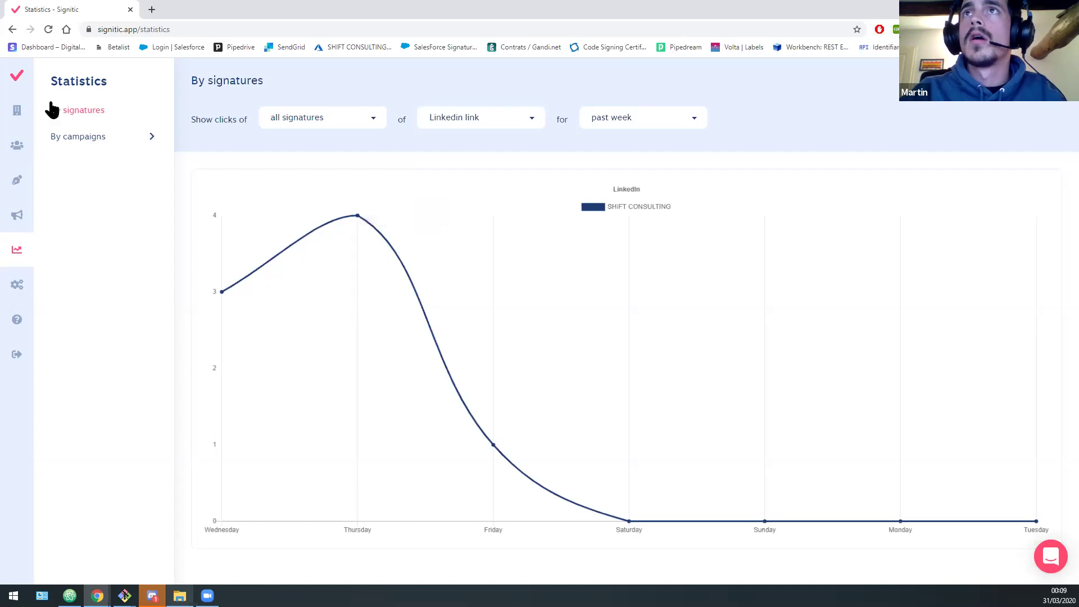
left_click(79, 137)
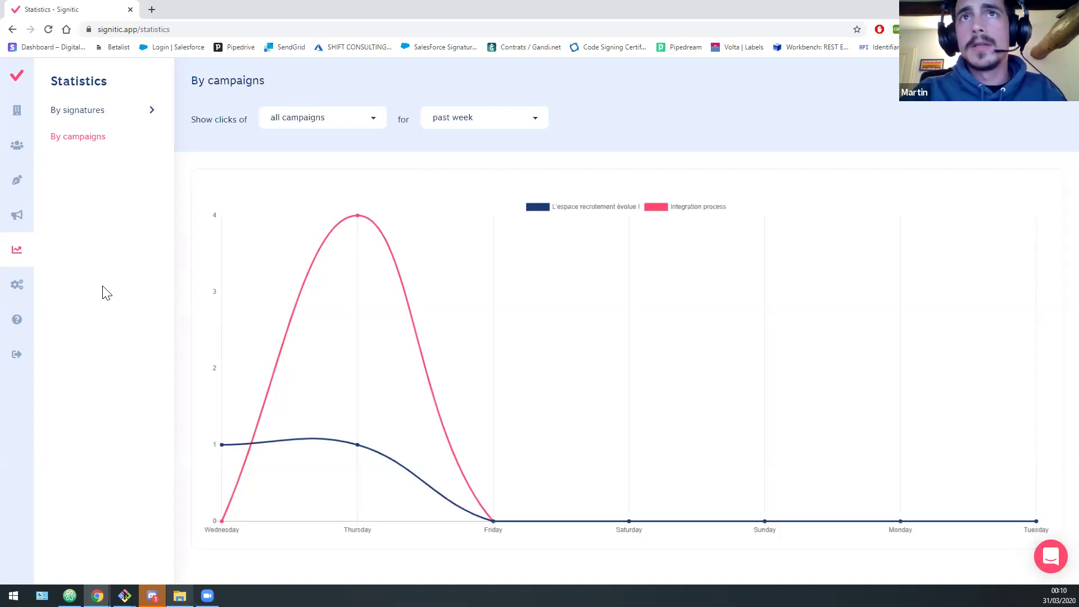
left_click(18, 287)
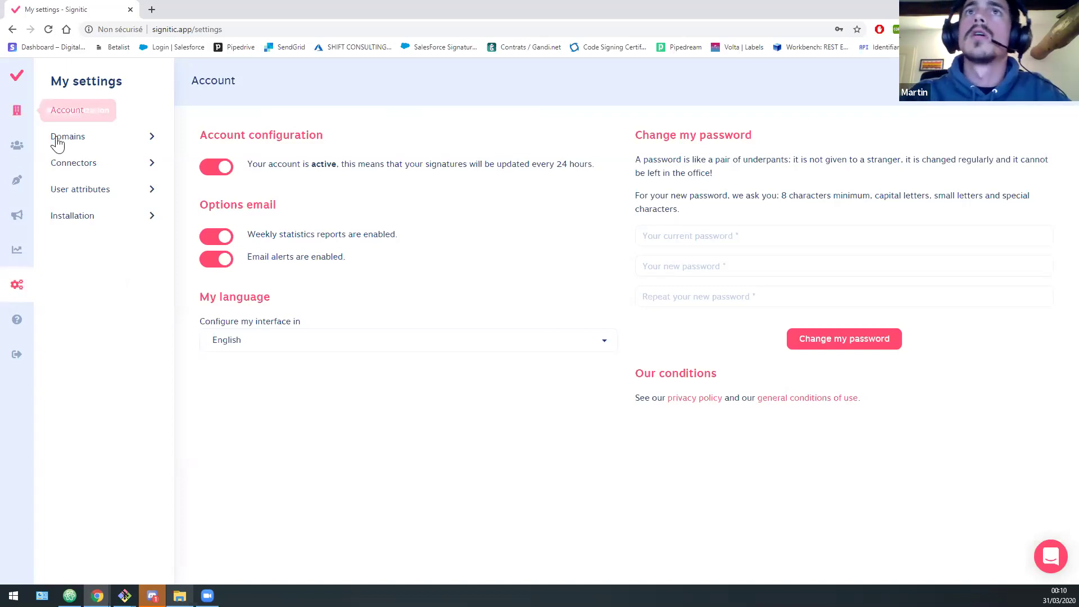
left_click(77, 166)
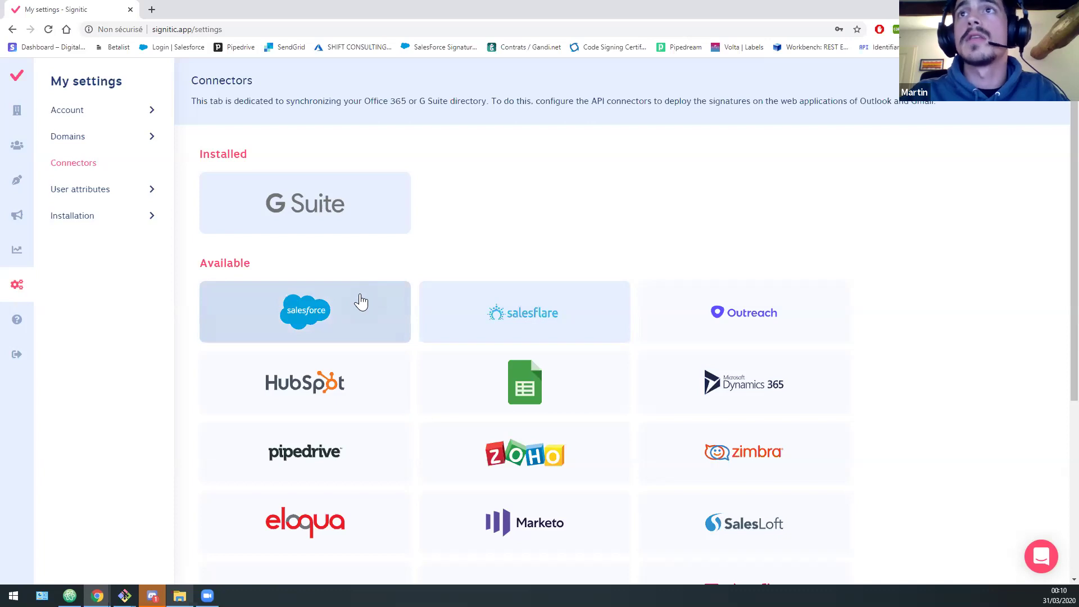
scroll(511, 275, "down", 1)
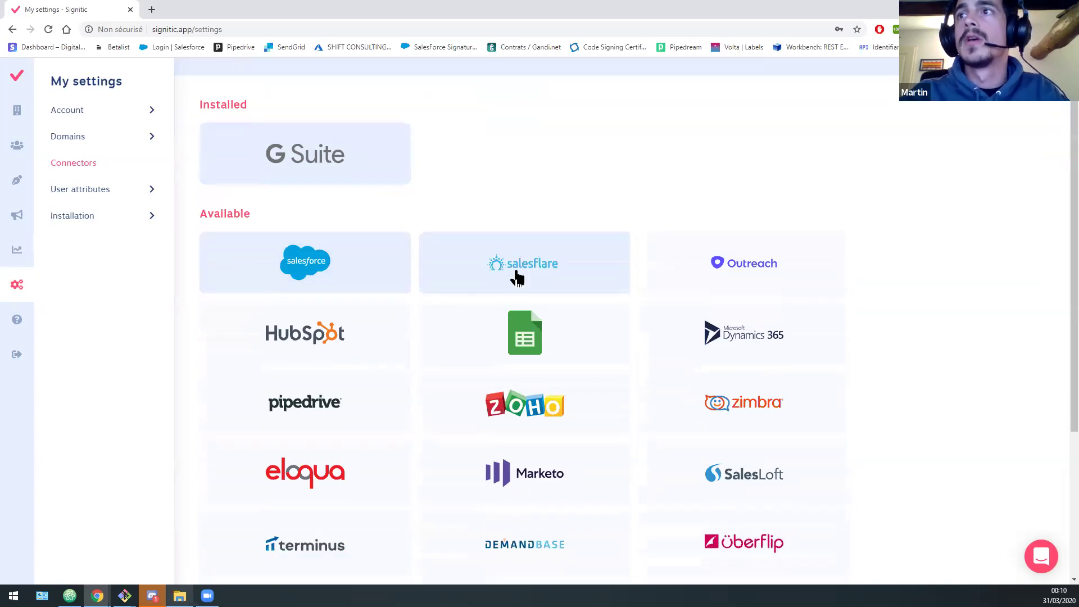
scroll(698, 270, "down", 4)
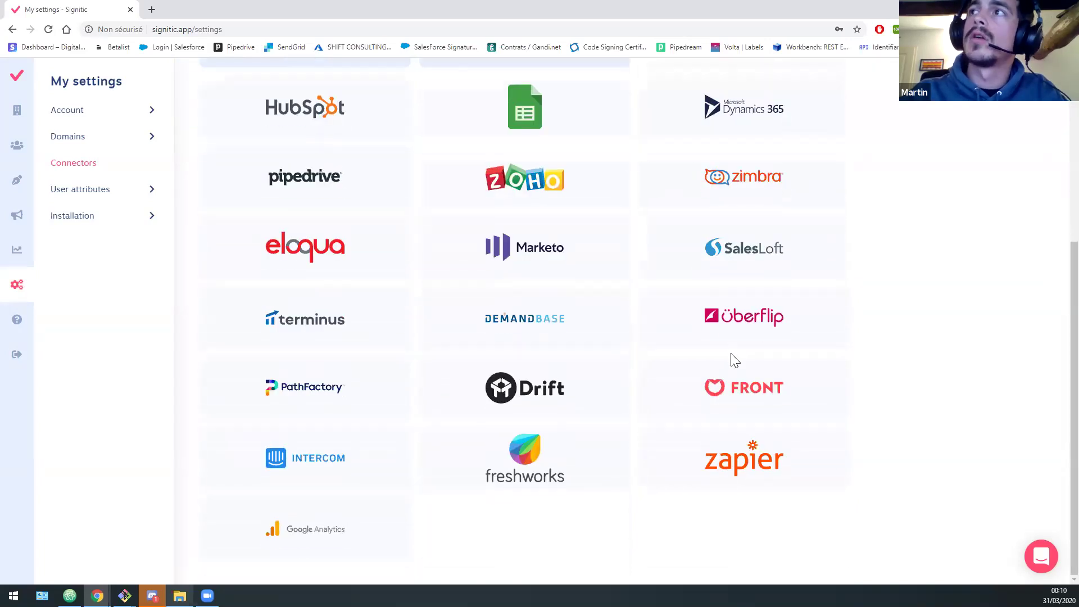
scroll(734, 360, "up", 2)
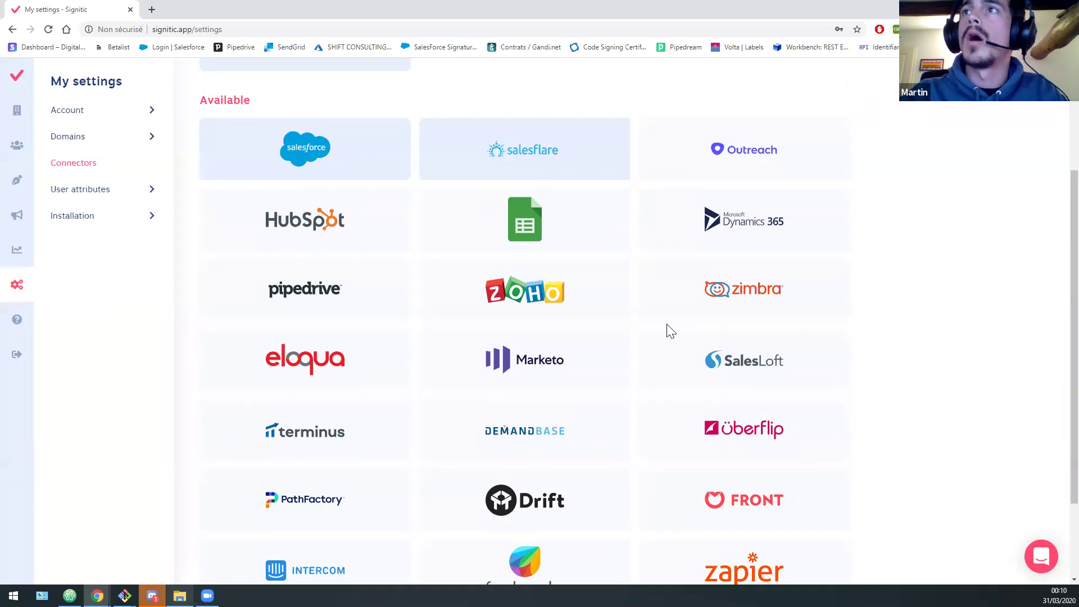
scroll(669, 330, "up", 2)
scroll(775, 337, "down", 2)
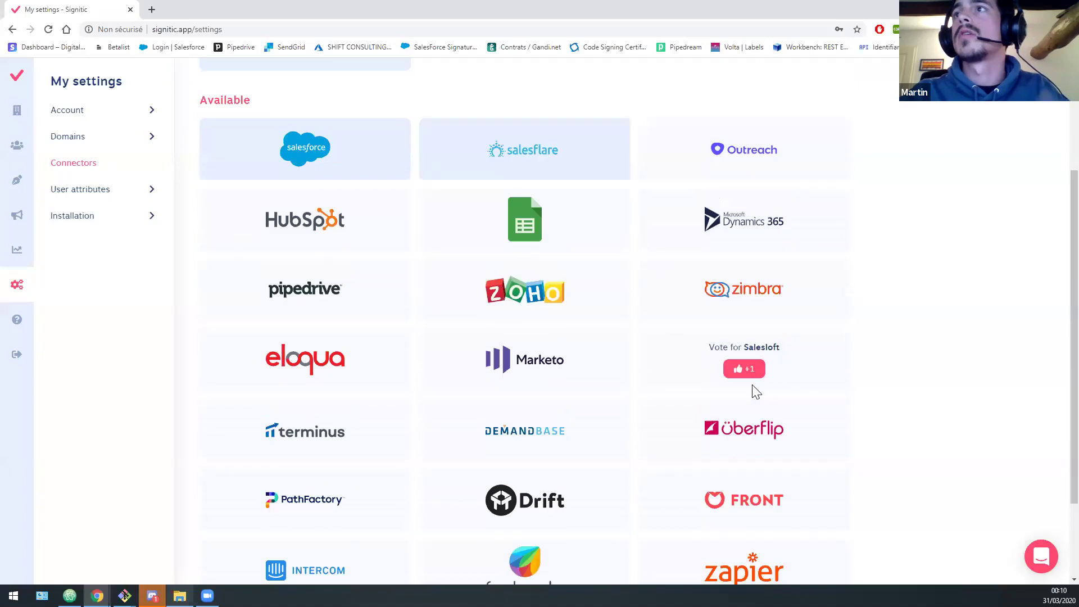
scroll(652, 299, "up", 1)
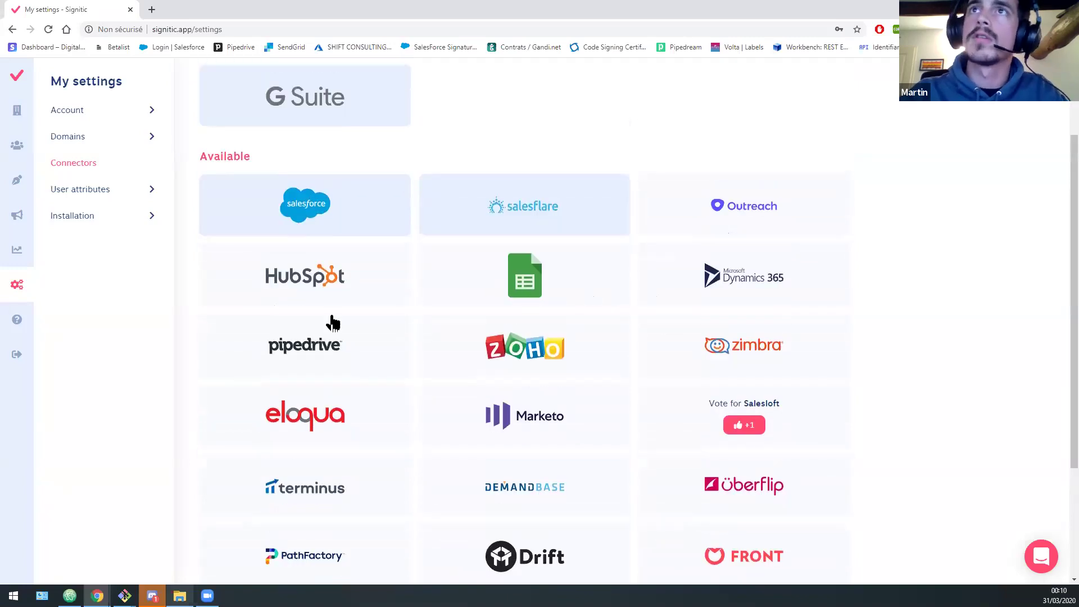
scroll(426, 392, "up", 2)
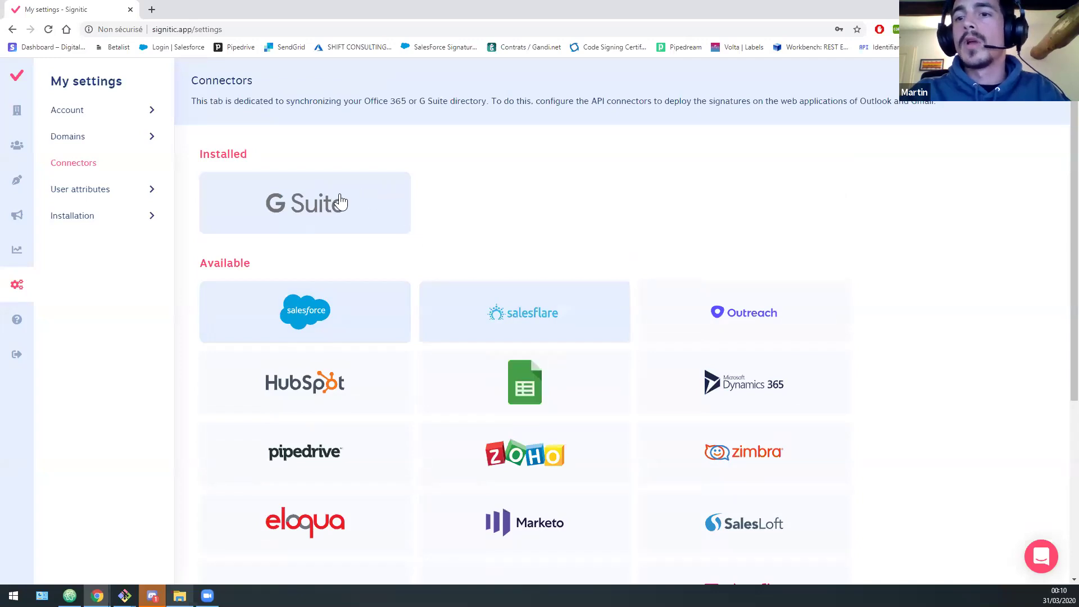
Browse the Installation guides for Gmail - iOS, Outlook - Windows, Outlook - MacOS and Apple Mail.
left_click(84, 220)
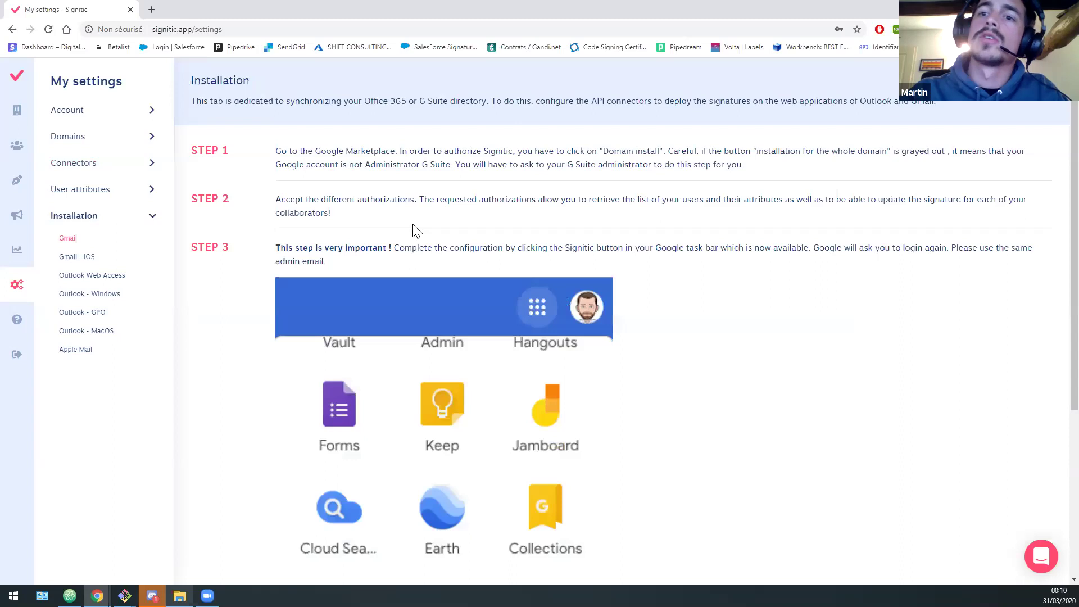
scroll(413, 225, "down", 4)
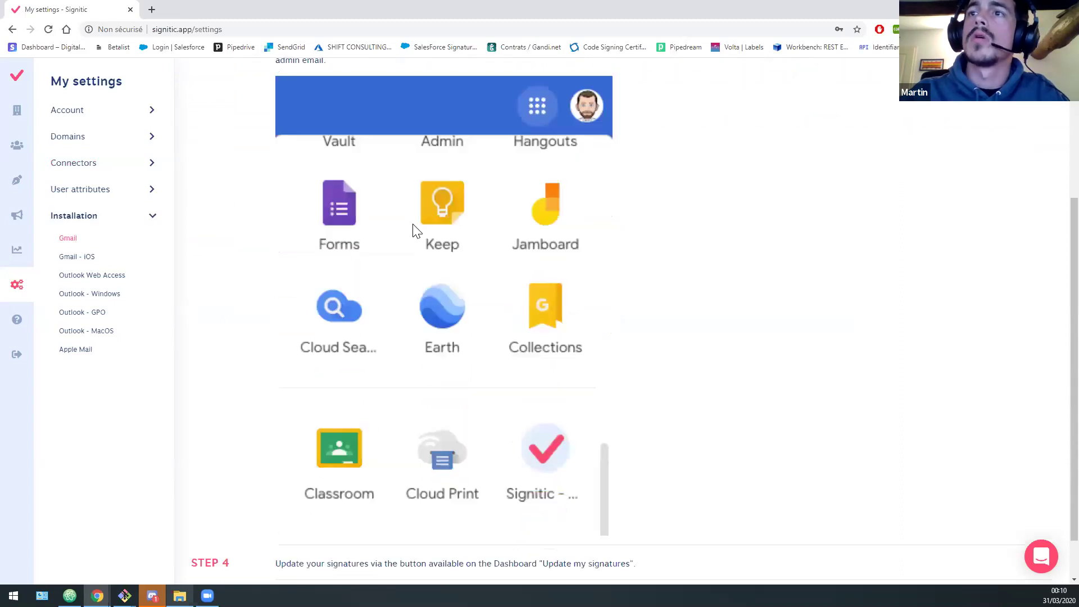
scroll(414, 231, "up", 5)
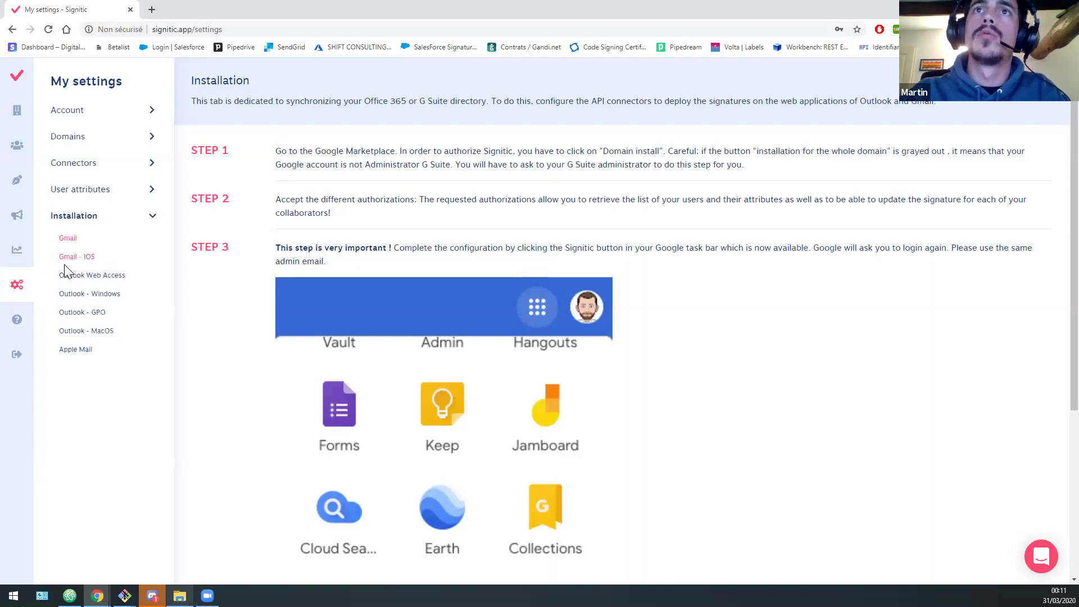
left_click(85, 256)
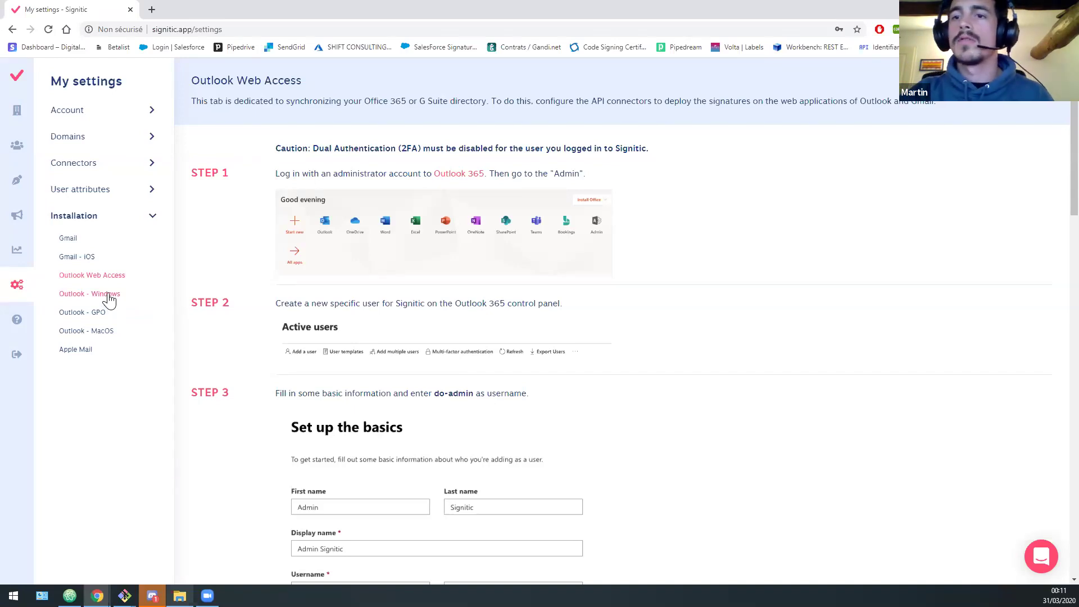
left_click(108, 297)
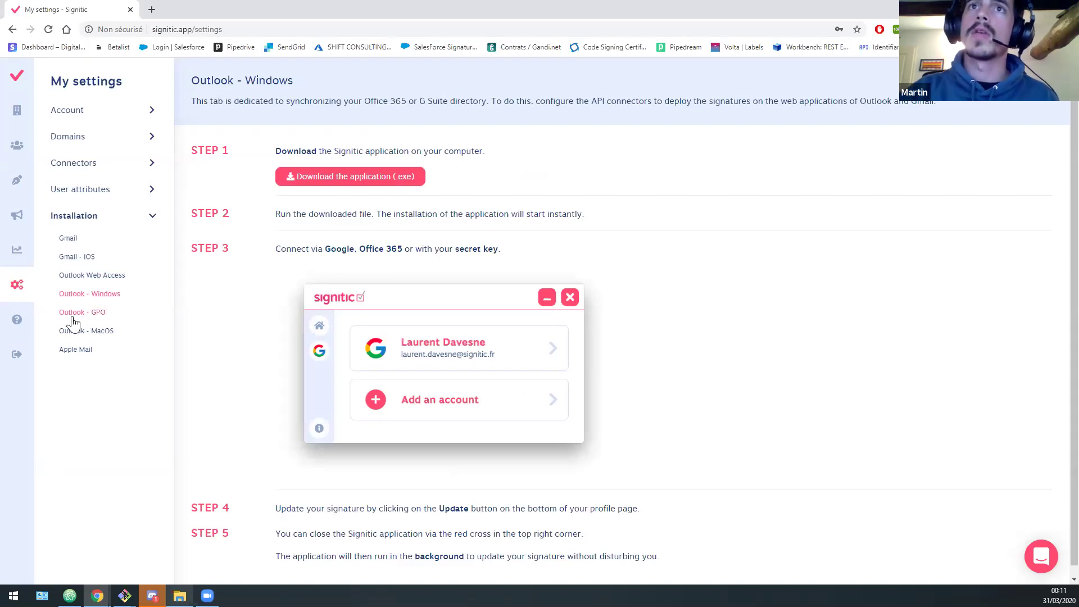
left_click(84, 331)
scroll(456, 420, "down", 4)
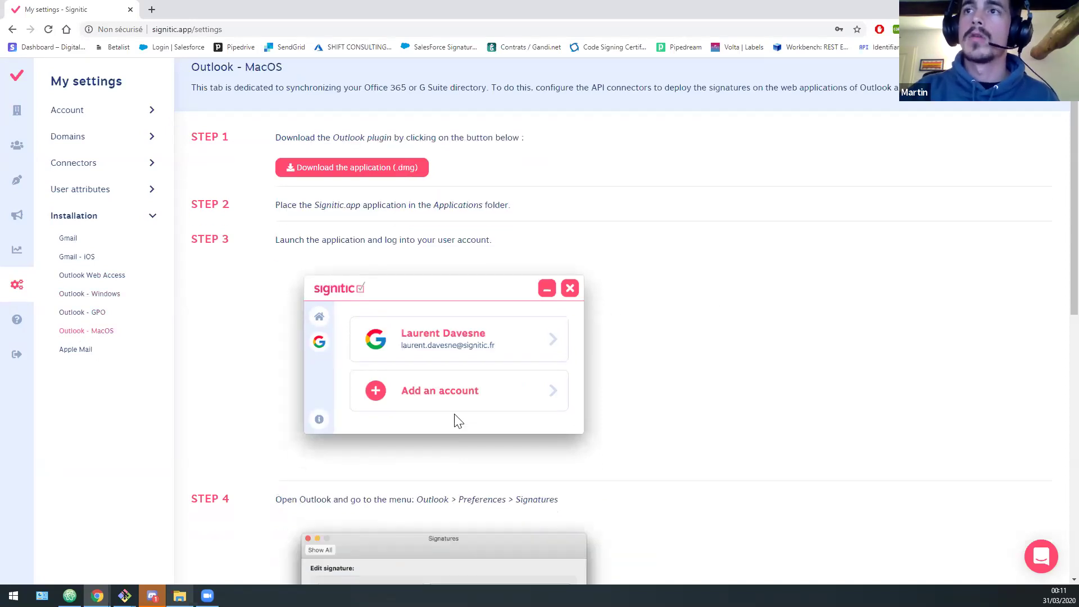
scroll(456, 420, "up", 2)
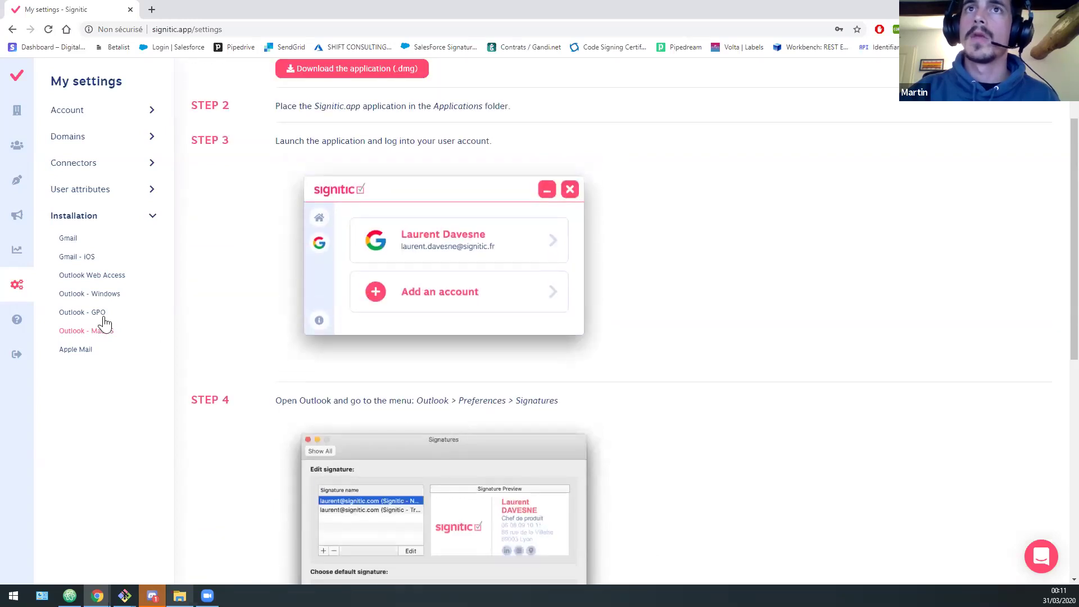
left_click(73, 350)
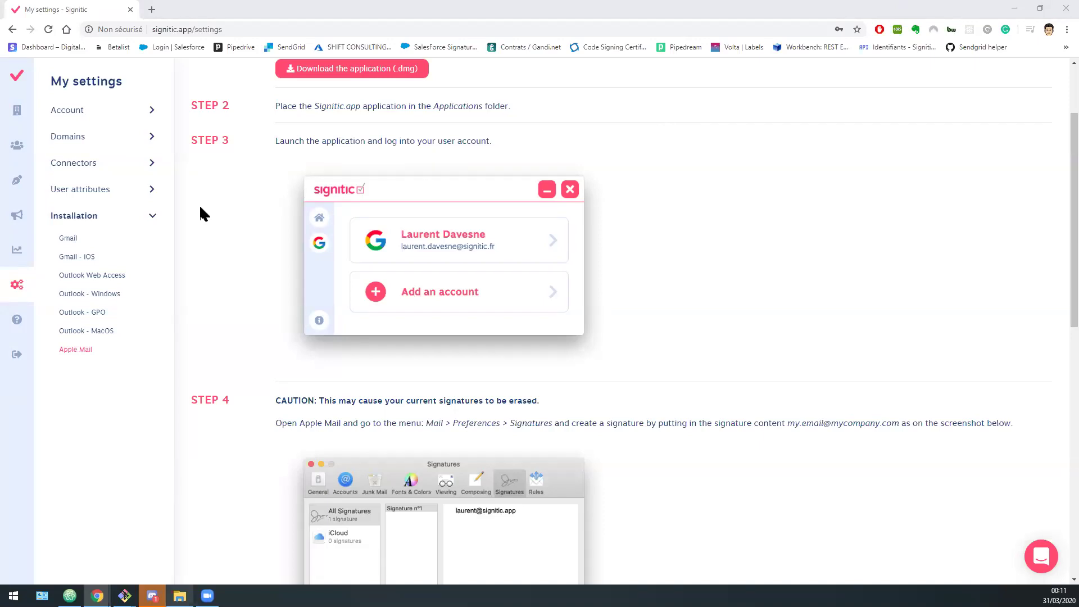
Leave the Apple Mail guide and return to the dashboard via the Signitic logo.
scroll(199, 204, "up", 2)
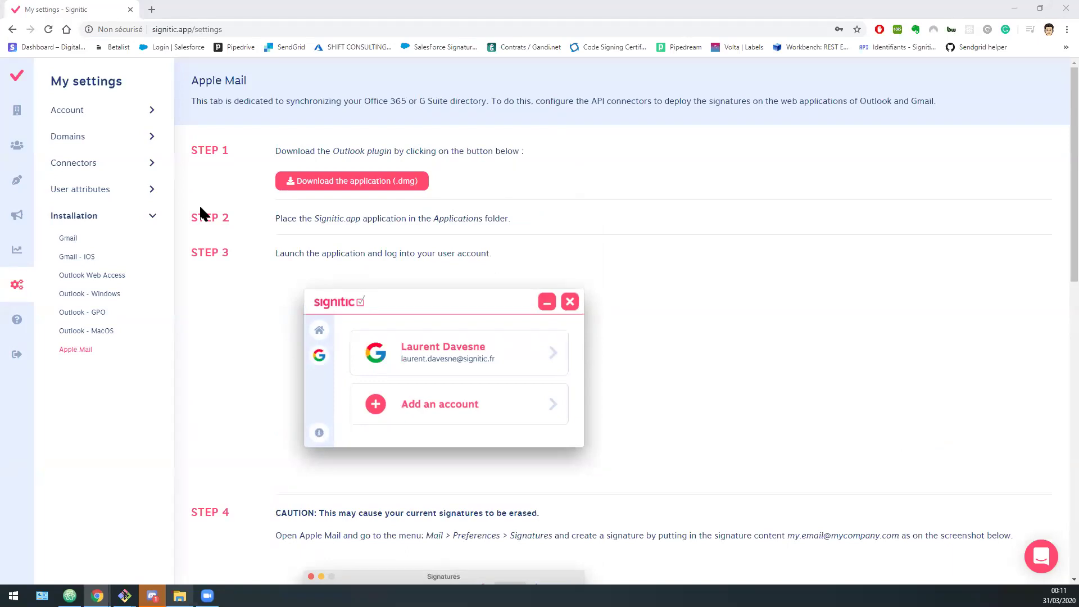
left_click(23, 82)
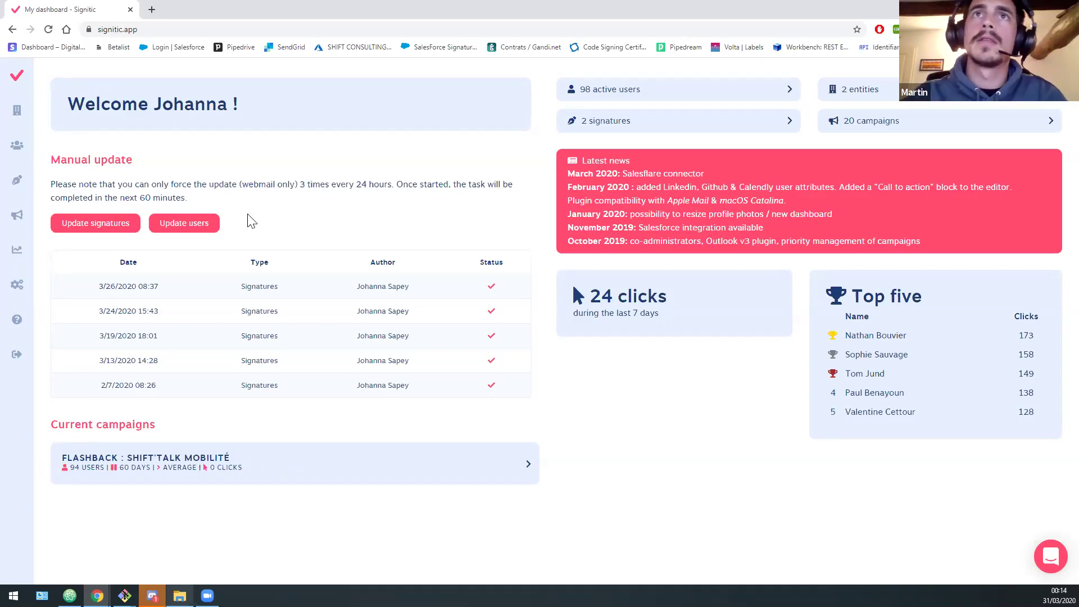
Switch the campaigns view to All my campaigns and browse them, including 'Integration Process' with 23 clicks.
left_click(17, 216)
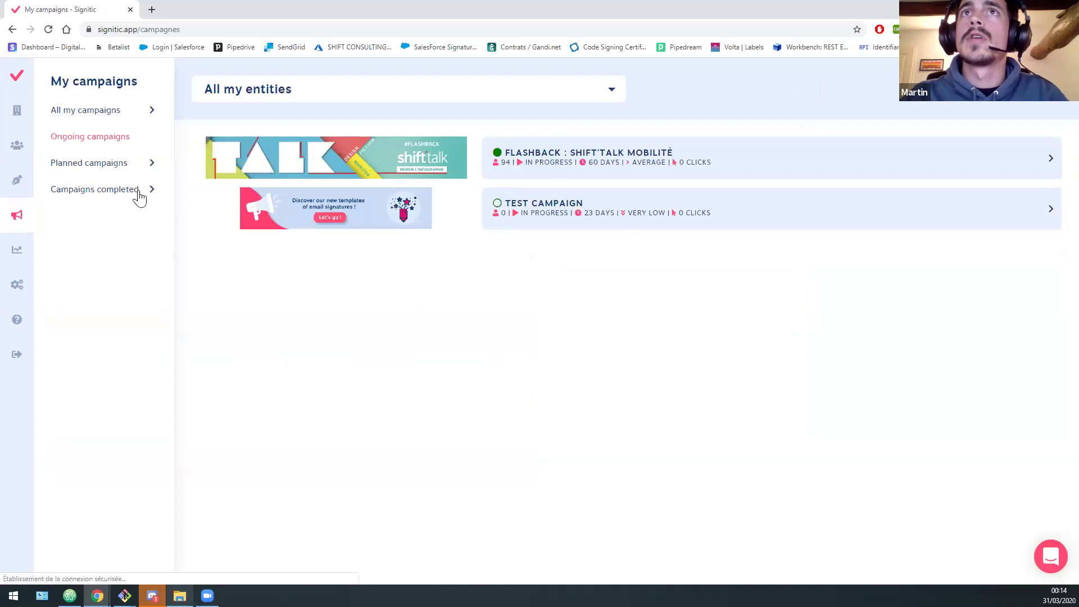
left_click(101, 114)
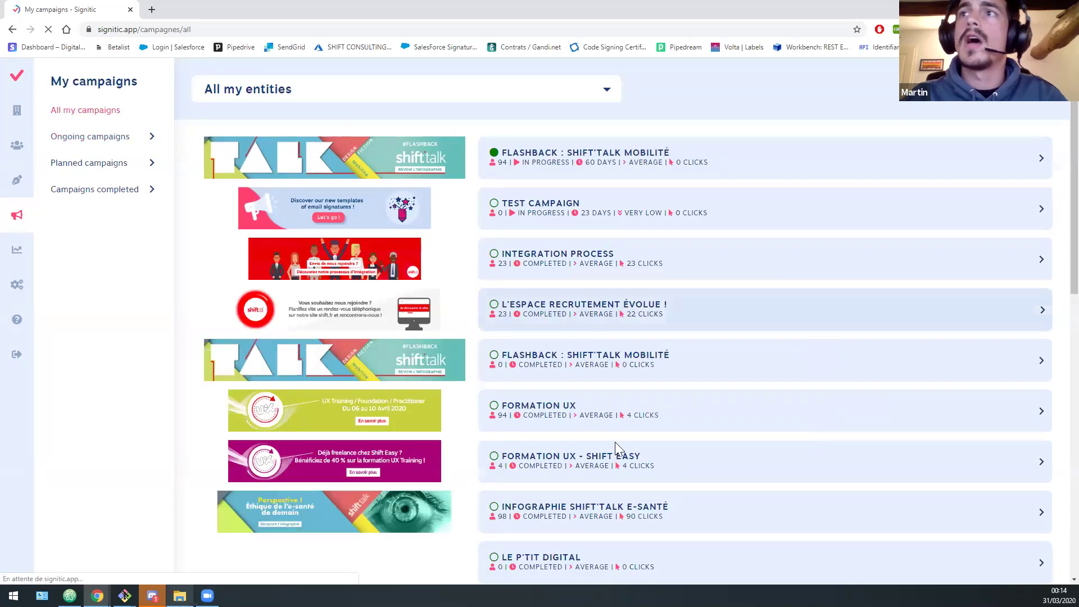
scroll(551, 377, "down", 6)
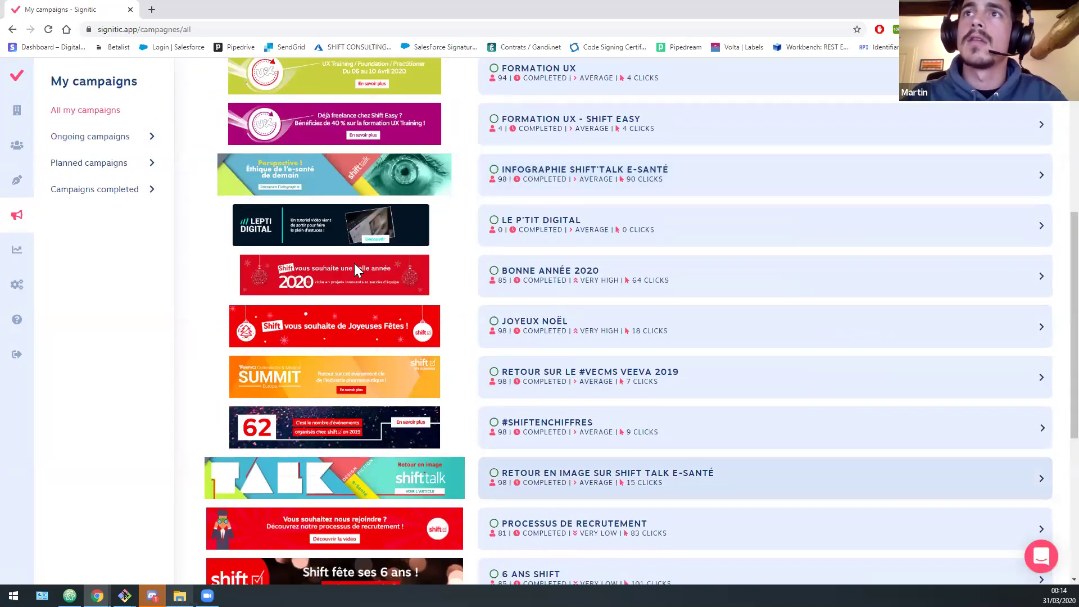
scroll(538, 290, "up", 1)
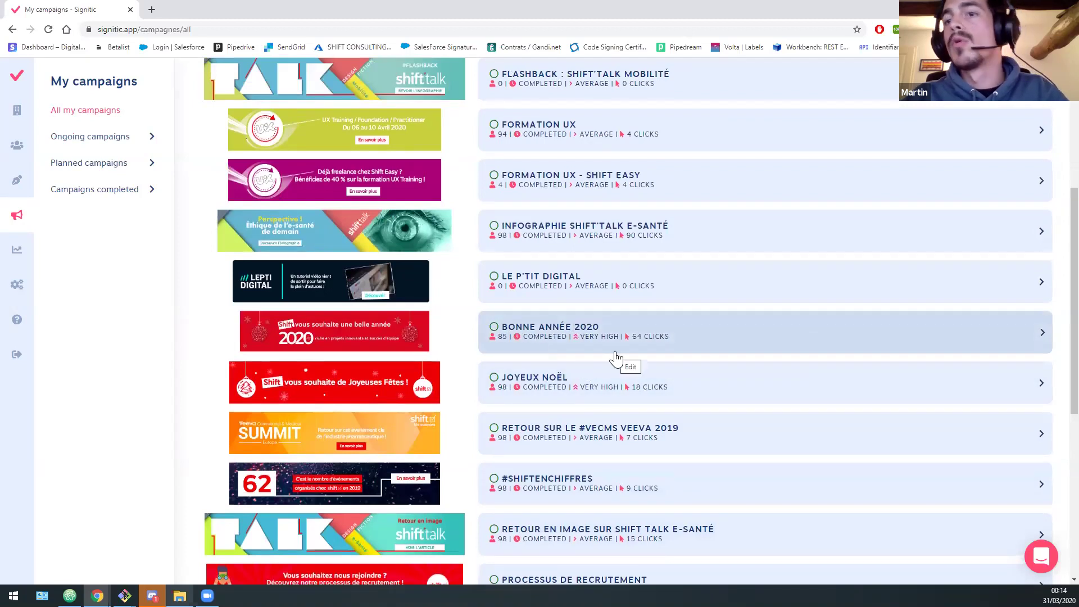
scroll(712, 344, "up", 3)
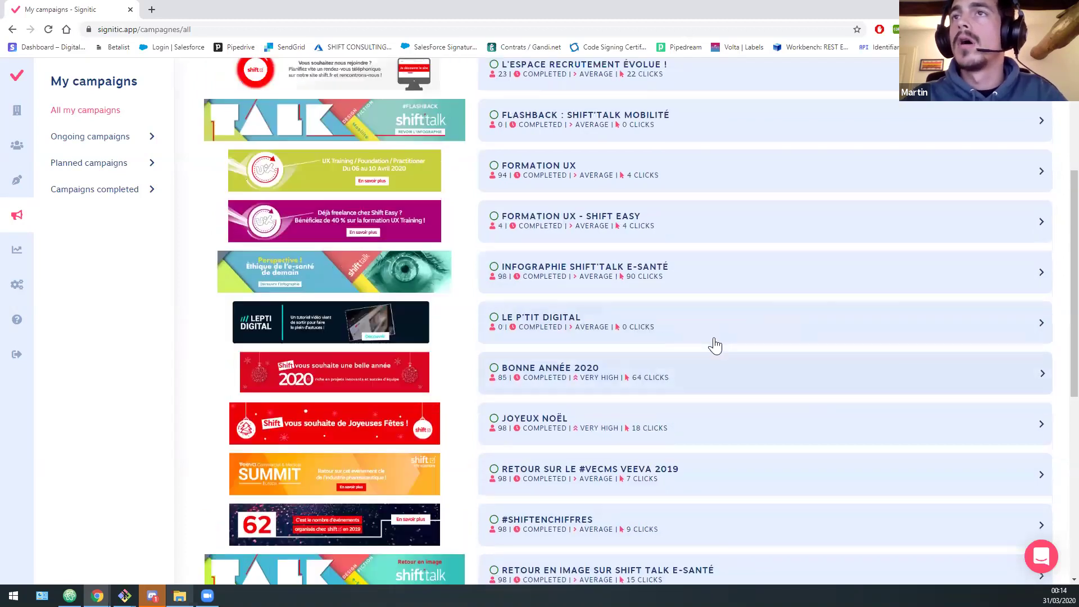
scroll(715, 345, "down", 5)
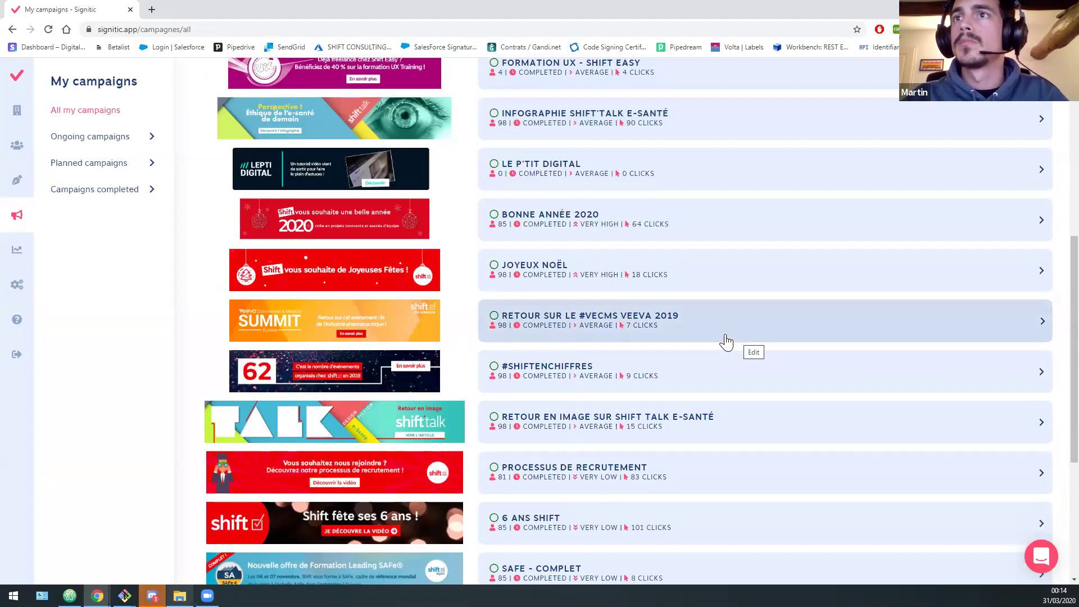
scroll(726, 342, "up", 3)
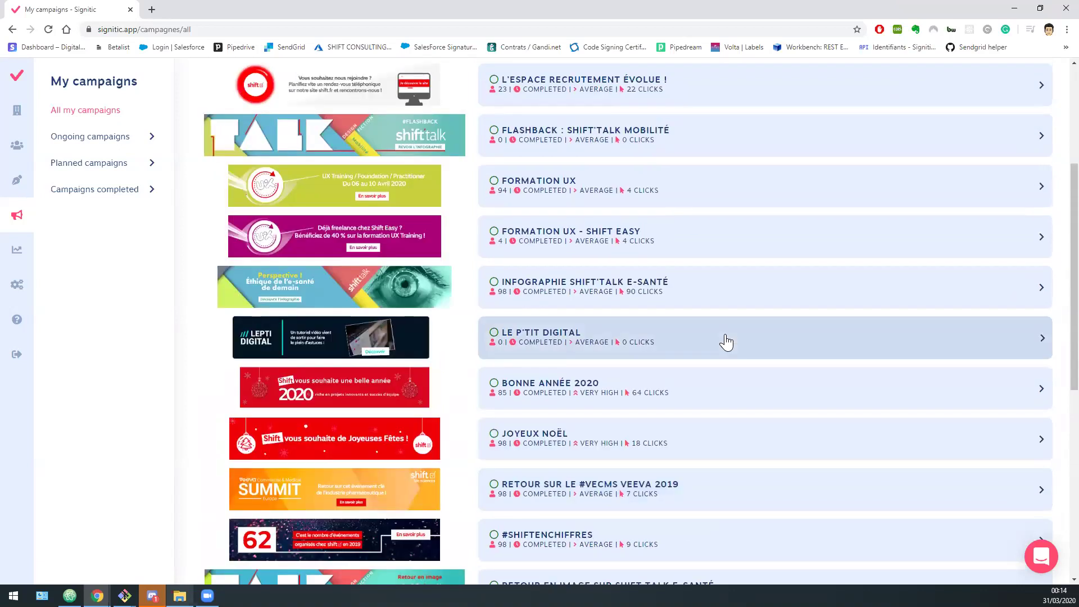
scroll(726, 341, "up", 3)
scroll(726, 342, "up", 1)
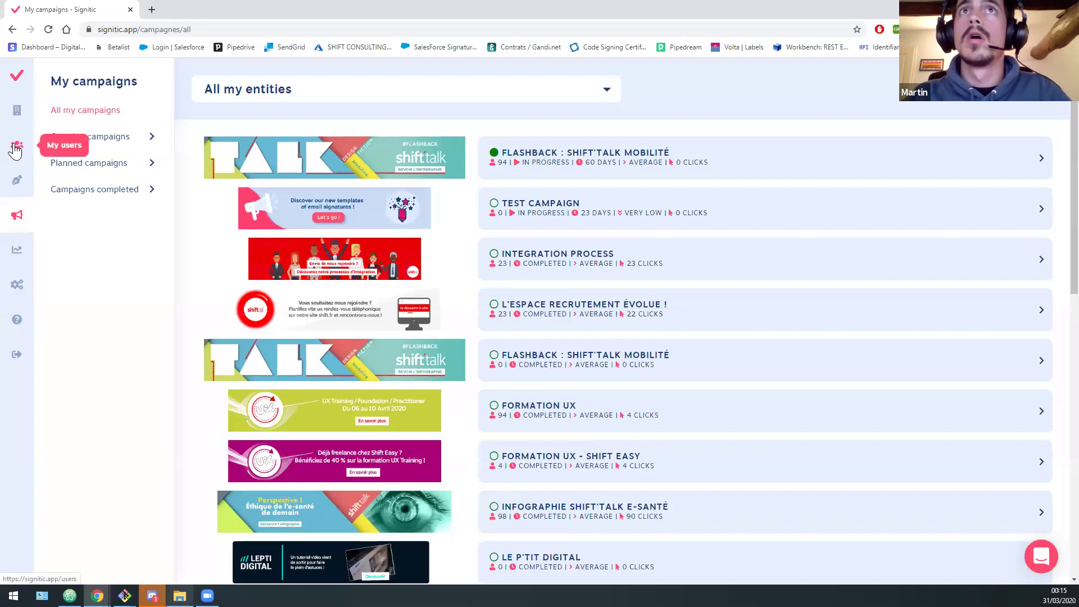
Review the Shift Consulting entity form, inspecting its Twitter link and address fields without changes.
left_click(17, 111)
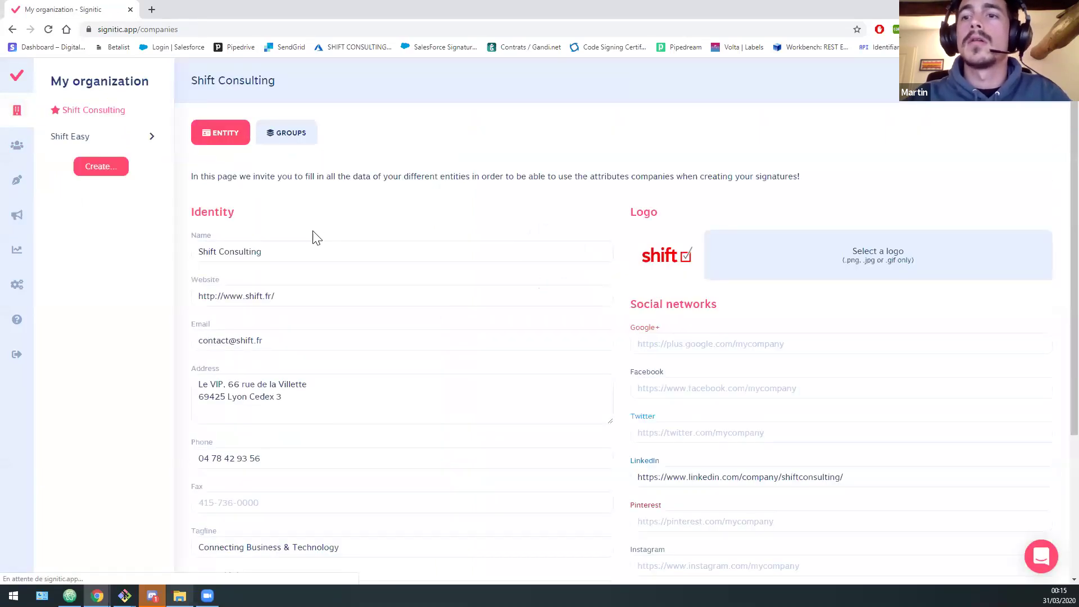
scroll(376, 286, "down", 2)
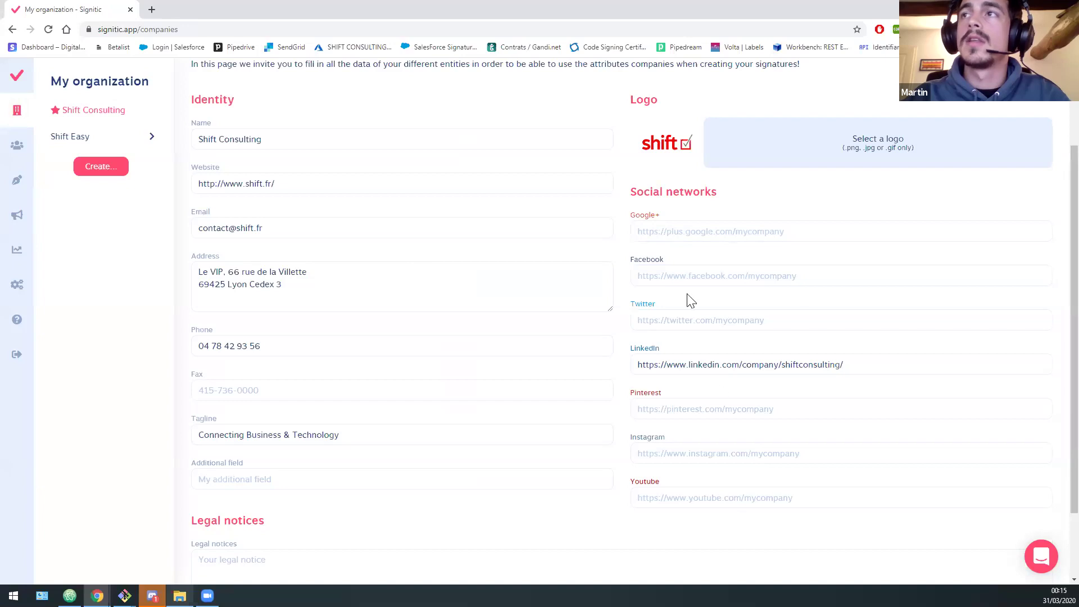
left_click(695, 321)
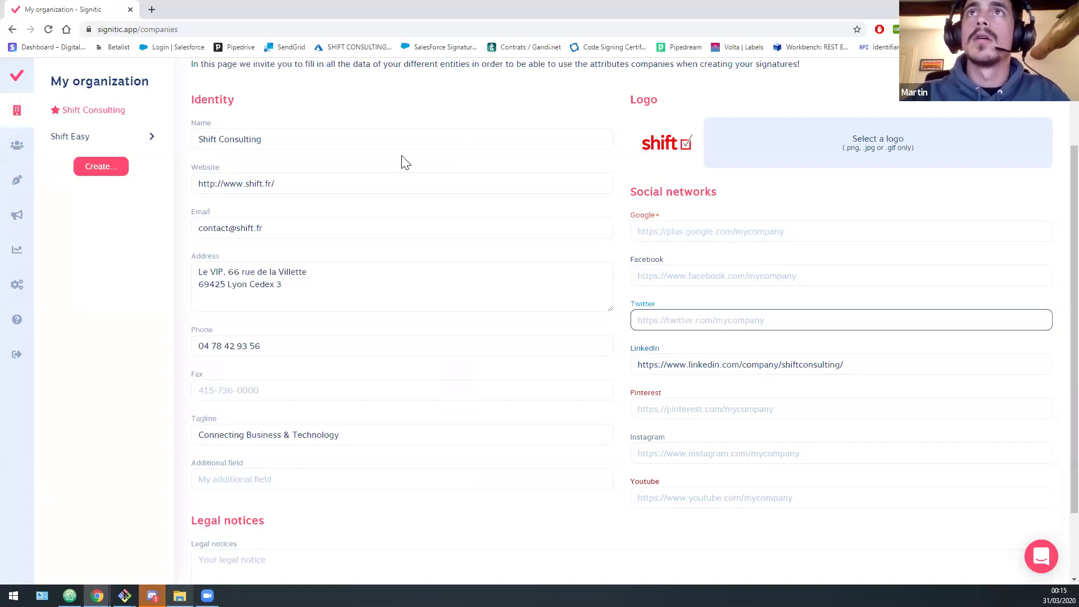
left_click(256, 160)
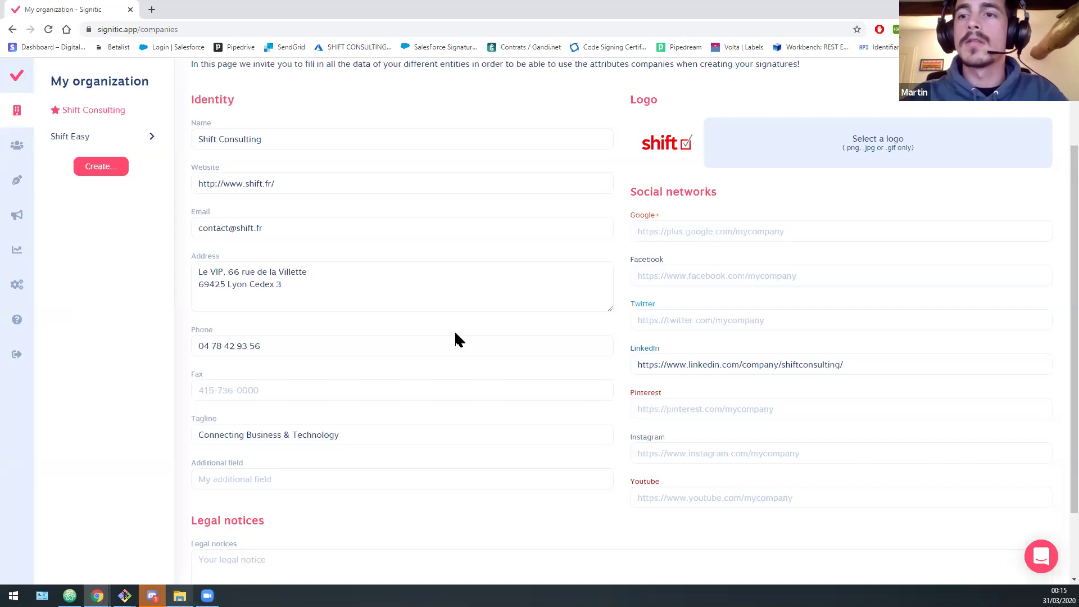
left_click(329, 286)
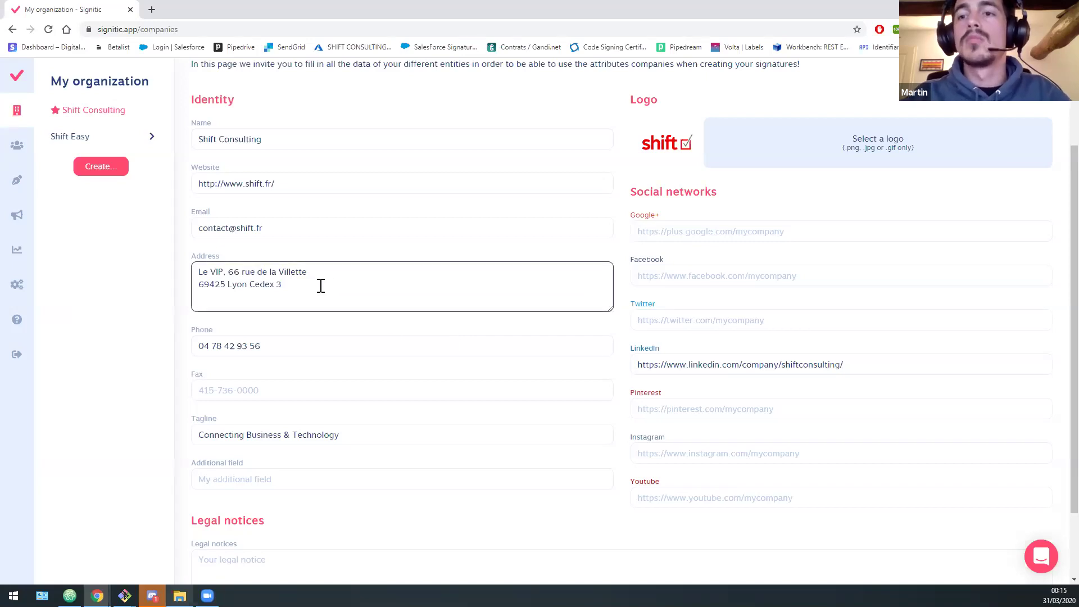